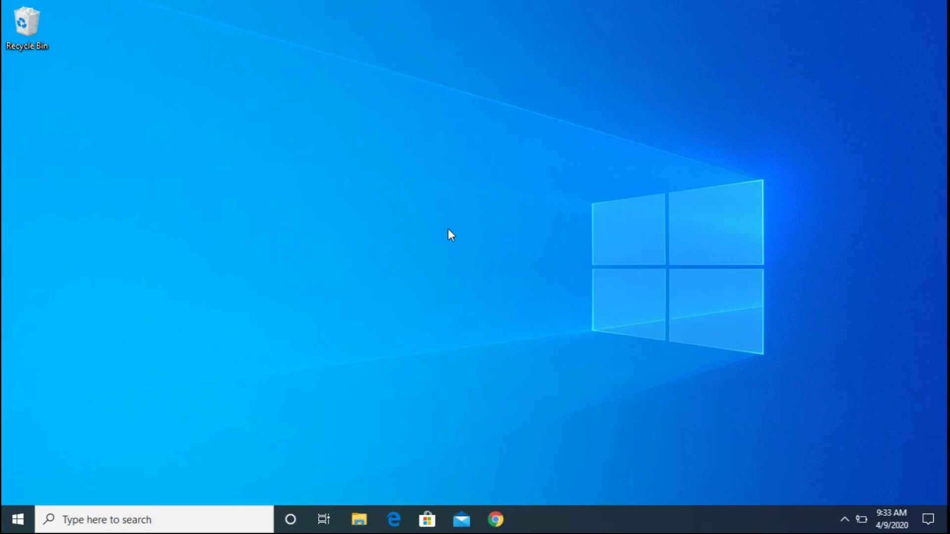
Create four new folders on the desktop, keeping their default names.
right_click(449, 230)
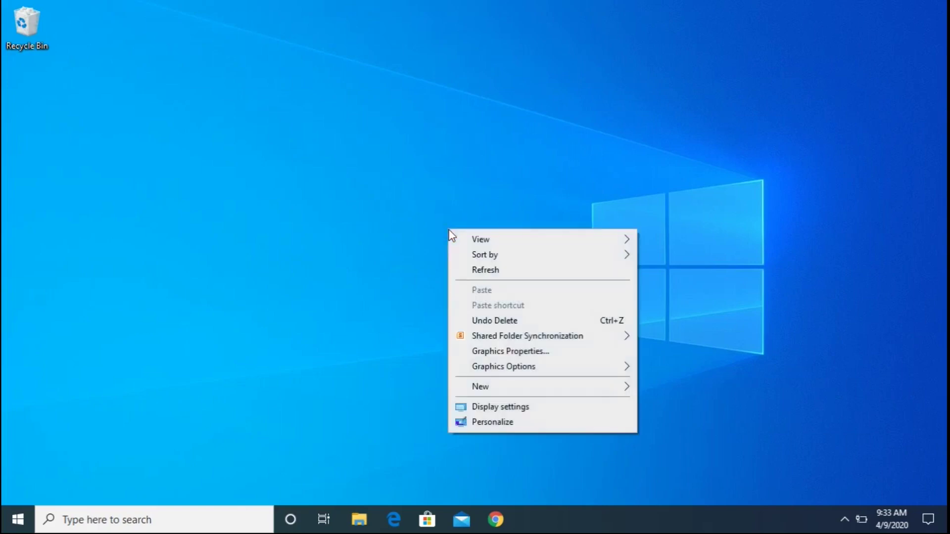
click(488, 386)
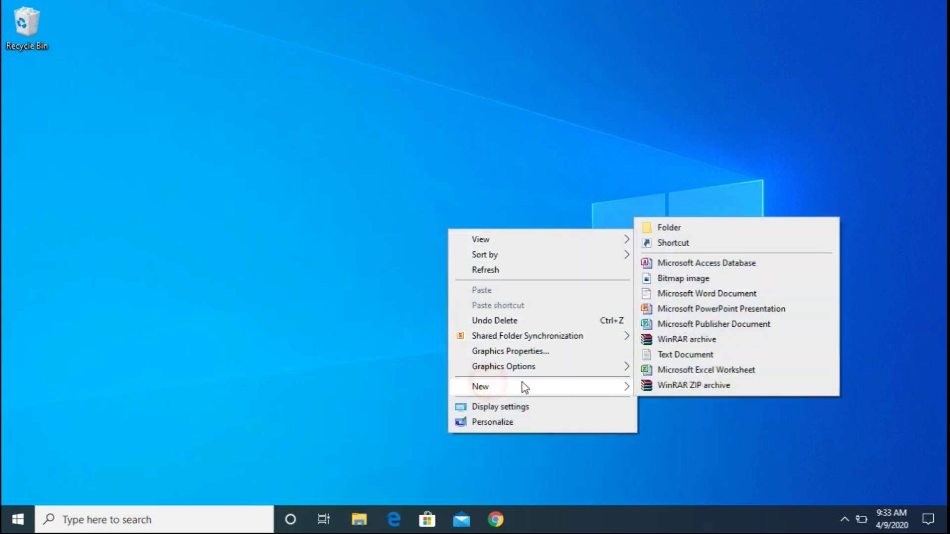
click(663, 229)
key(Return)
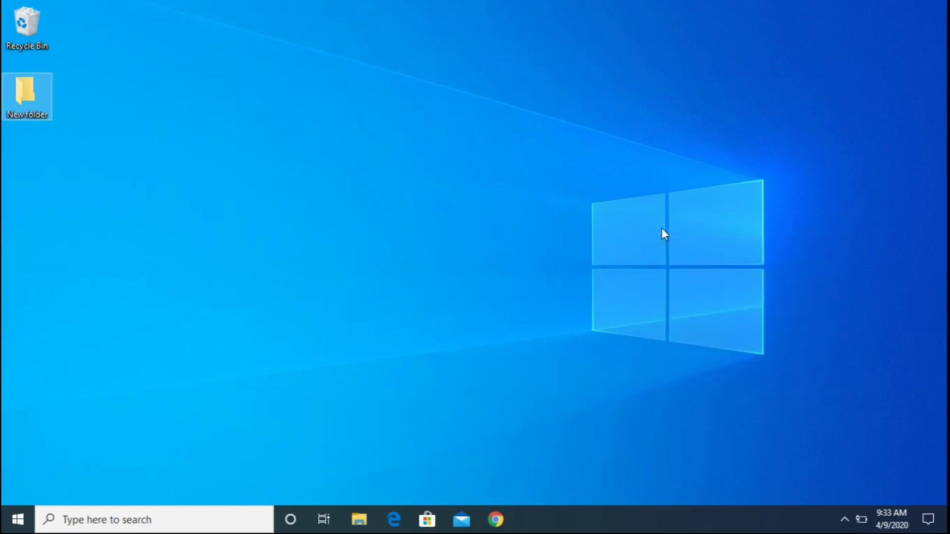
right_click(470, 236)
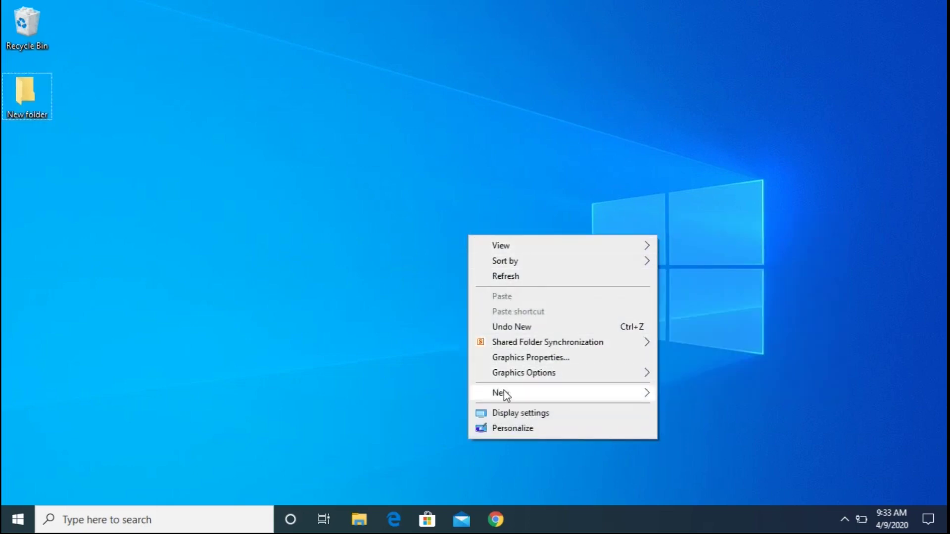
click(504, 390)
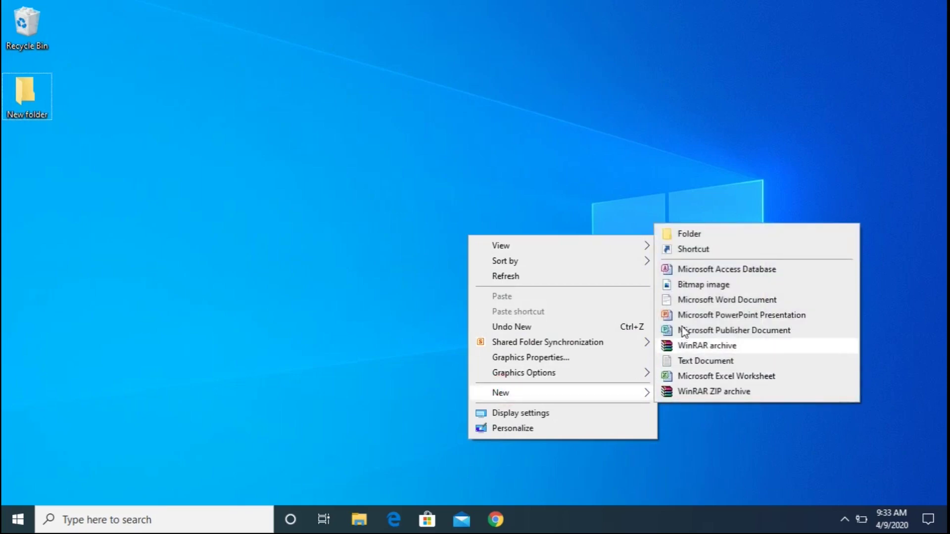
click(681, 236)
key(Return)
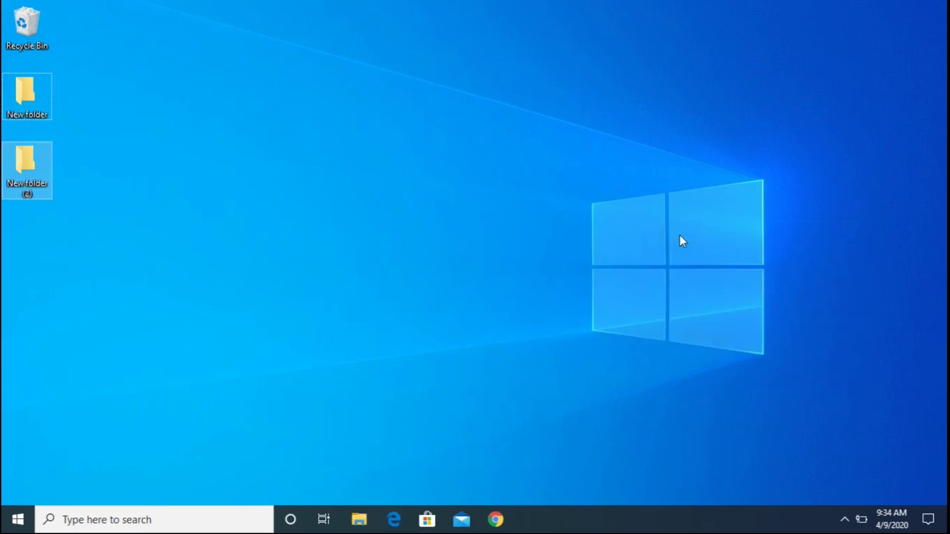
right_click(471, 213)
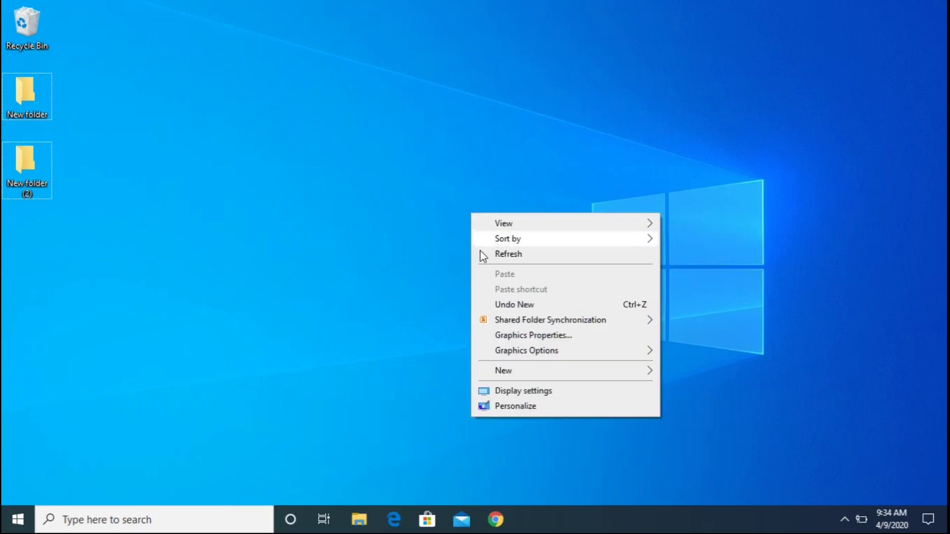
click(506, 371)
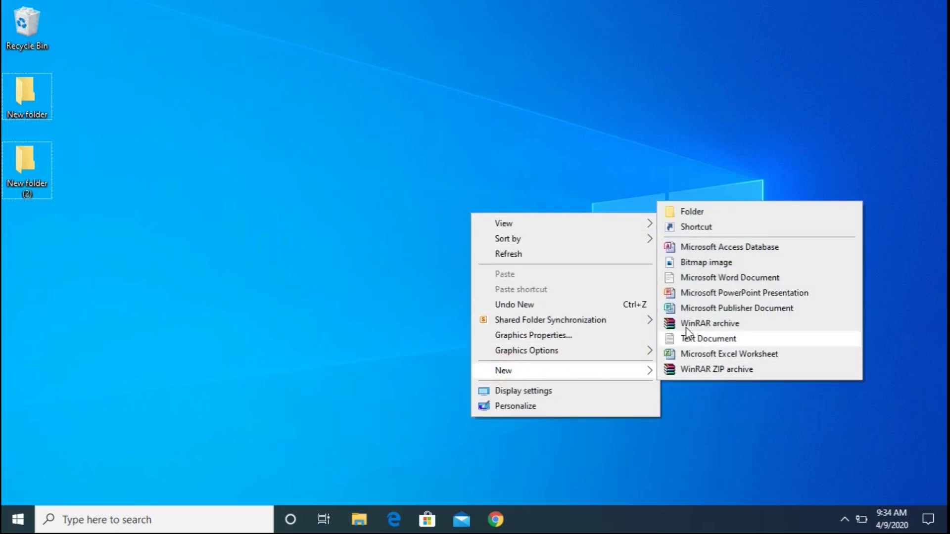
click(684, 213)
key(Return)
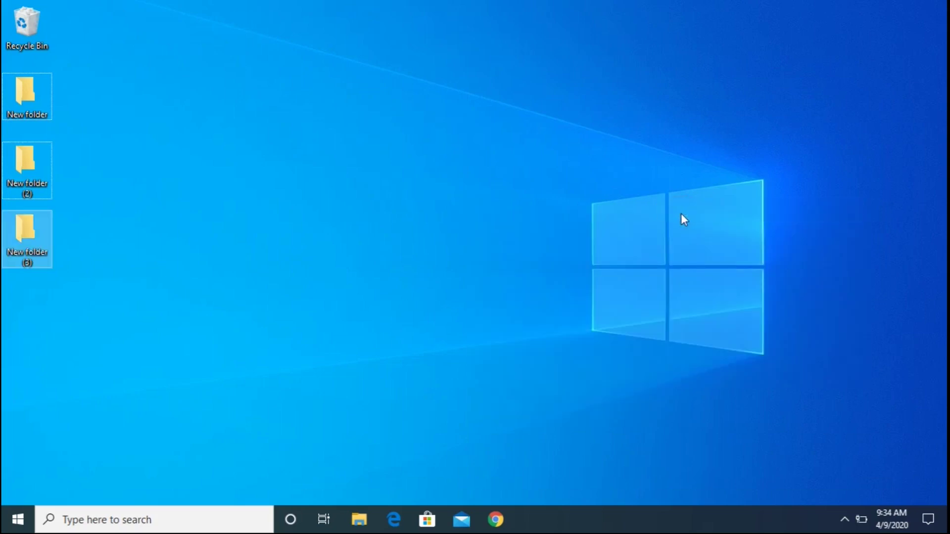
right_click(473, 224)
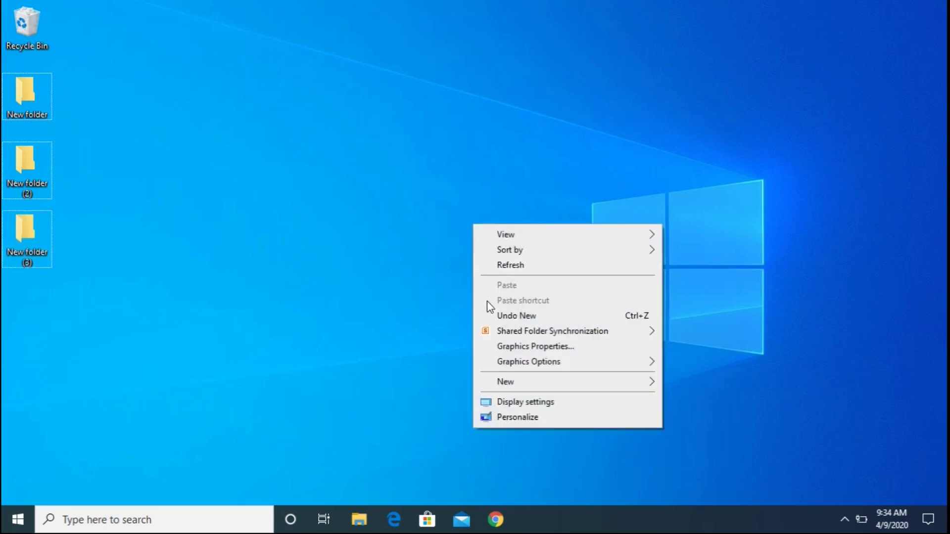
mouse_move(568, 386)
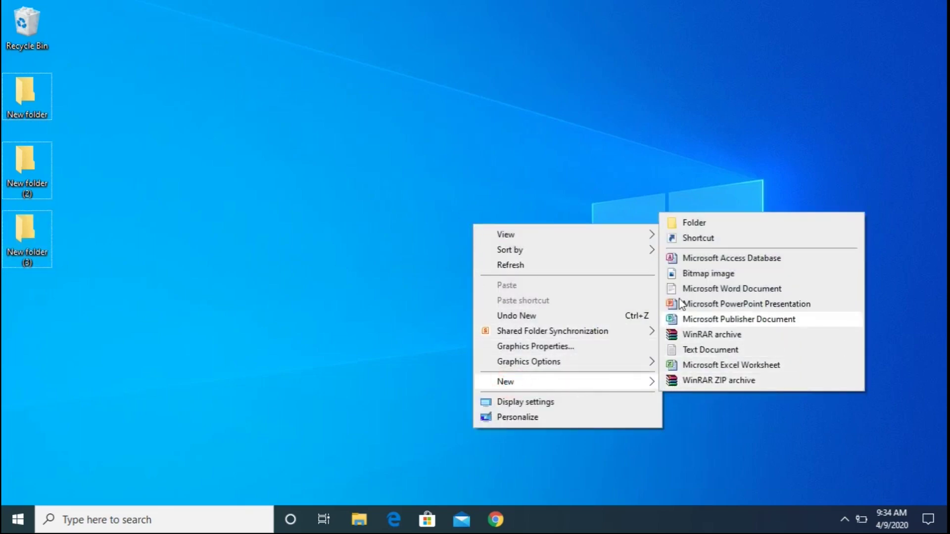
click(684, 223)
key(Return)
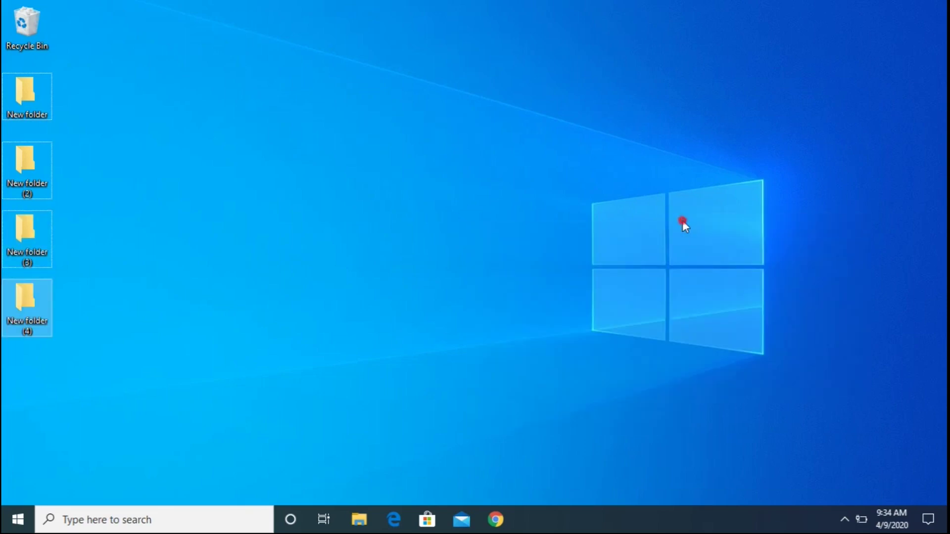
click(683, 221)
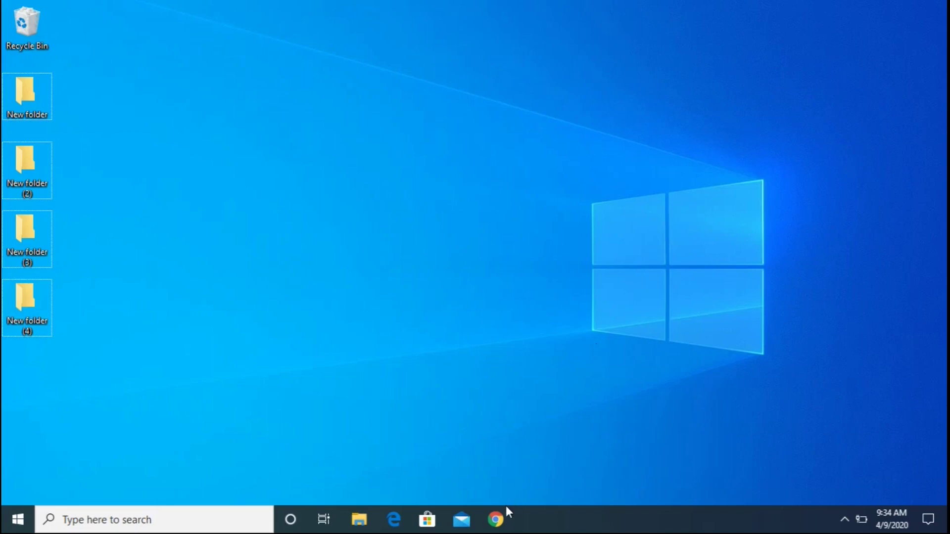
click(497, 522)
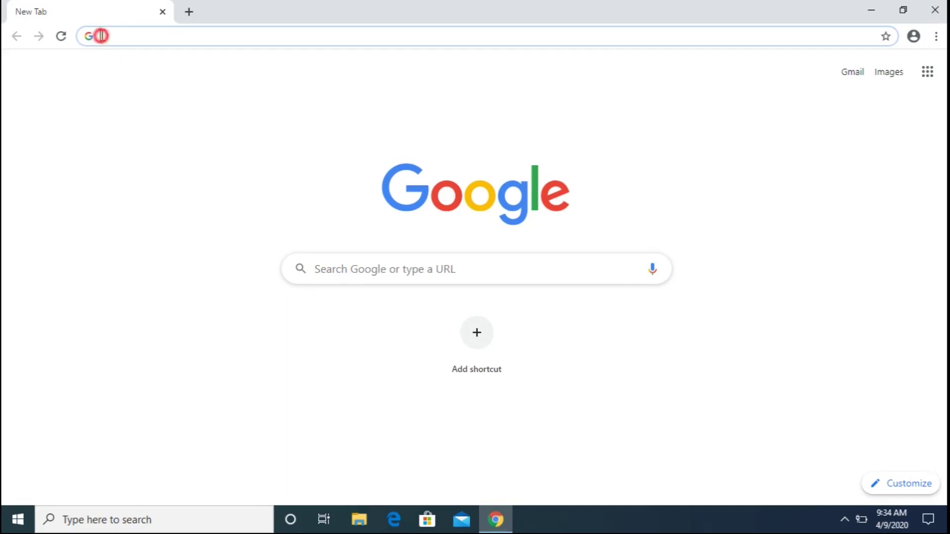
text(www.)
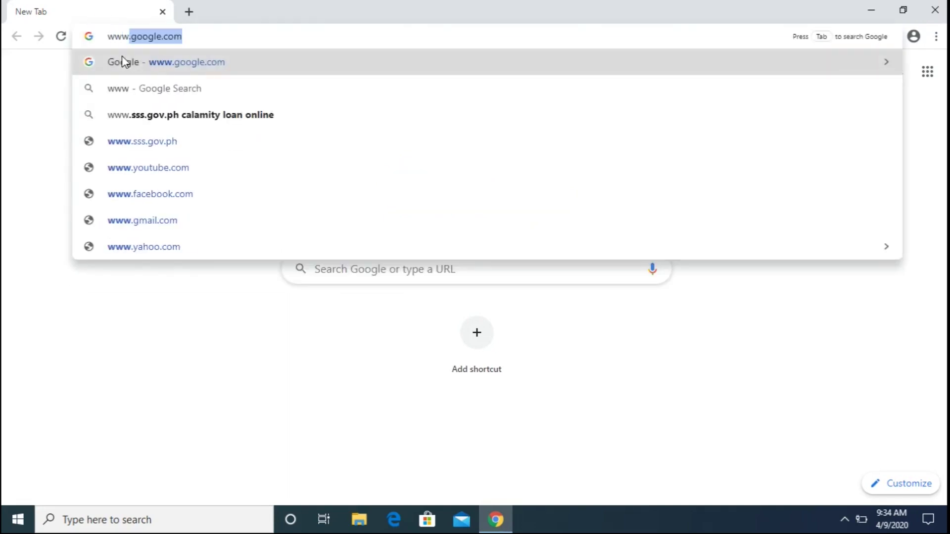
text(goo)
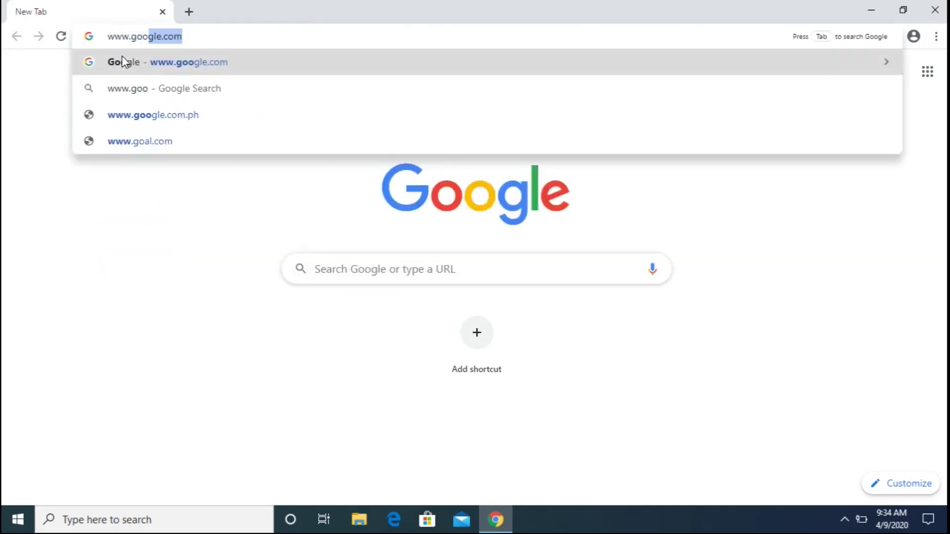
text(gle.c)
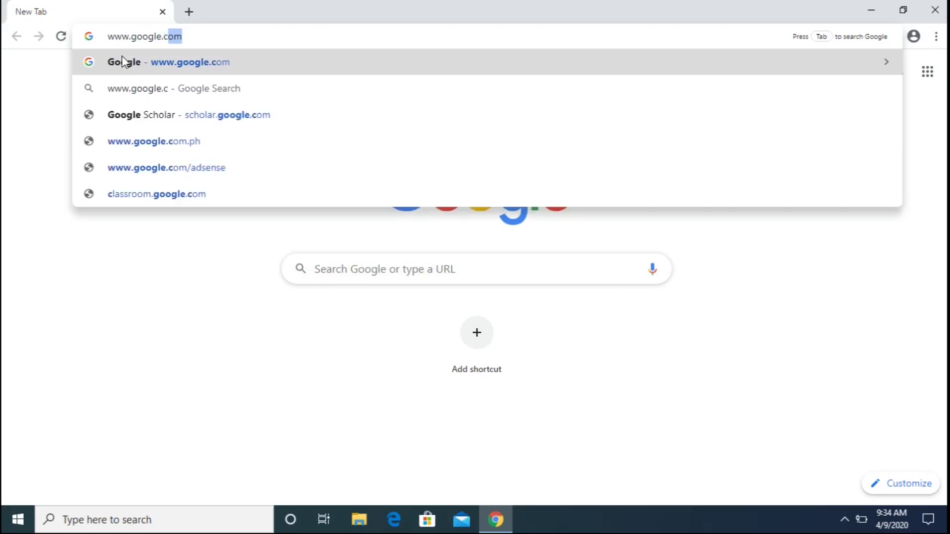
text(om)
key(Return)
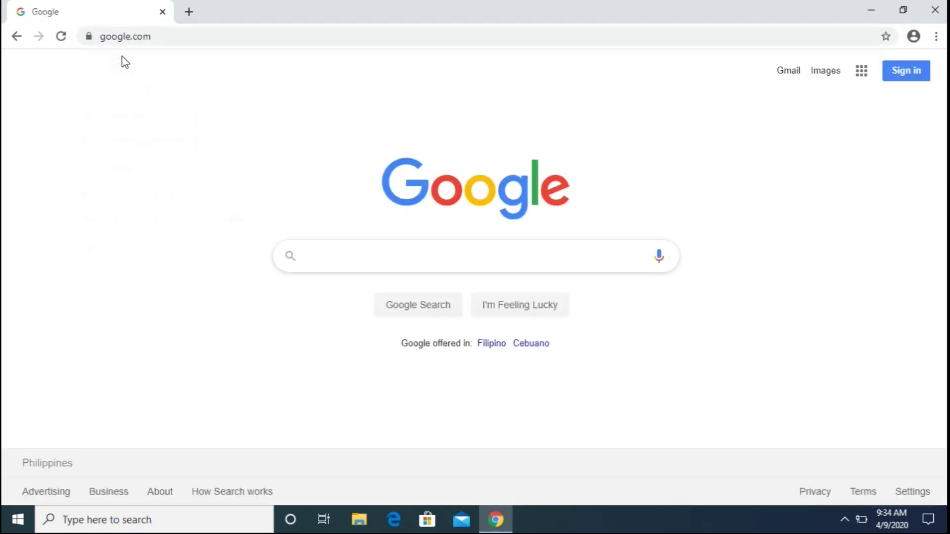
Search Google for "ironman png" and switch to the image results.
text(iron)
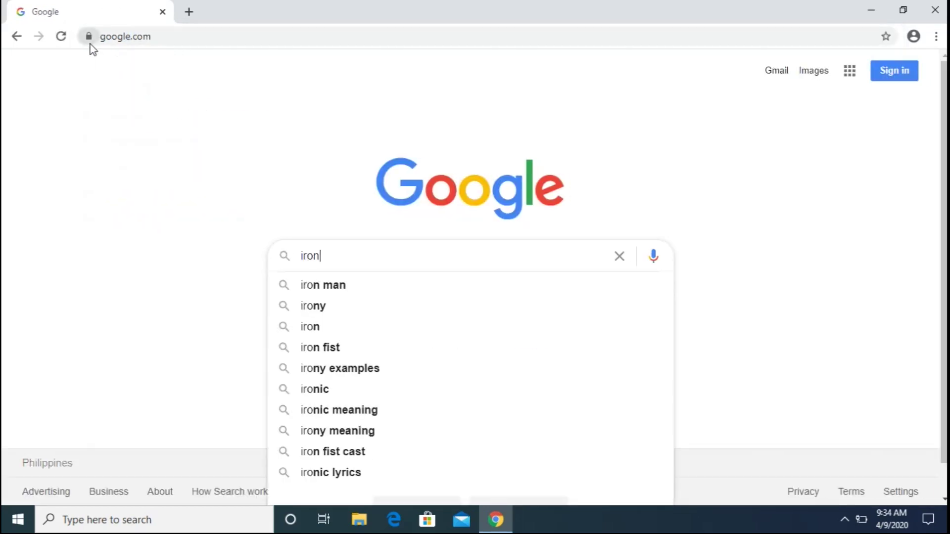
text(man png)
key(Return)
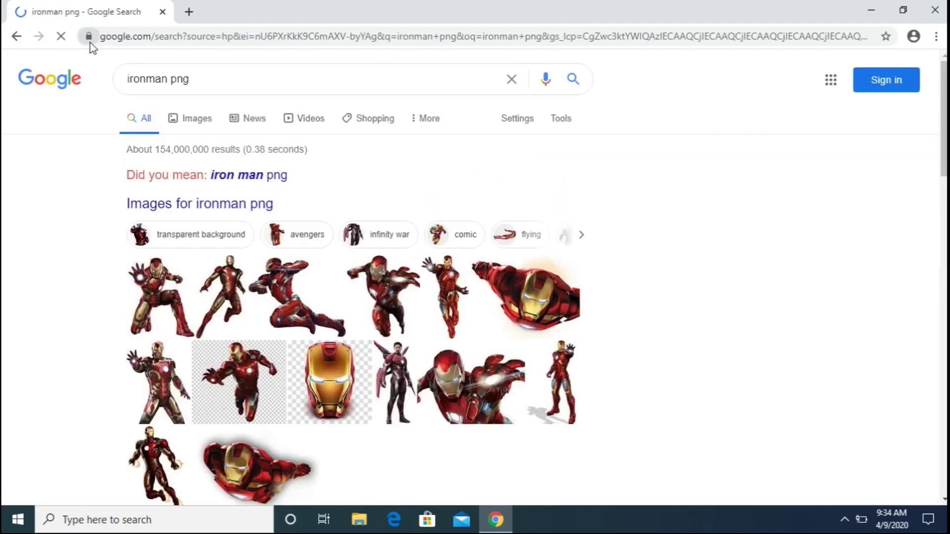
click(193, 124)
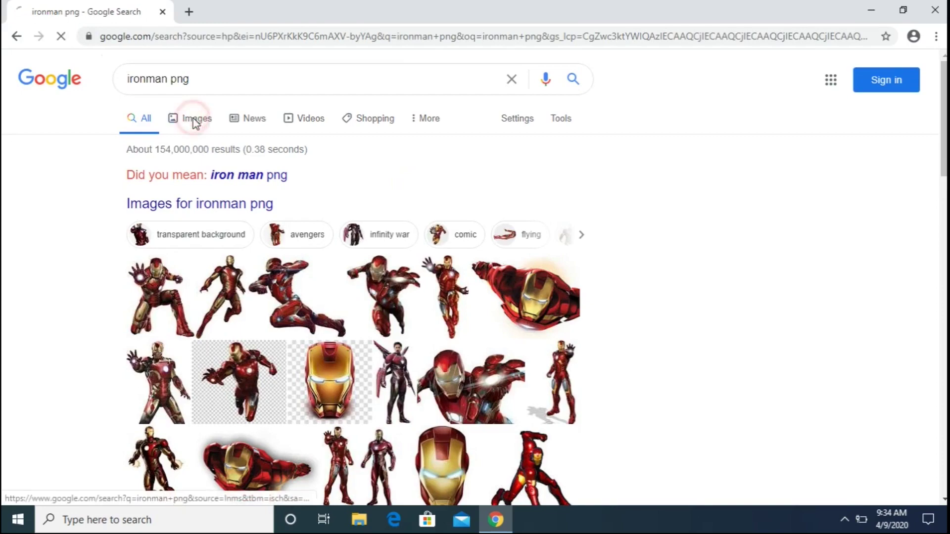
Save the kneeling Iron Man image from pngimg.com into a new desktop folder named PNG.
click(73, 240)
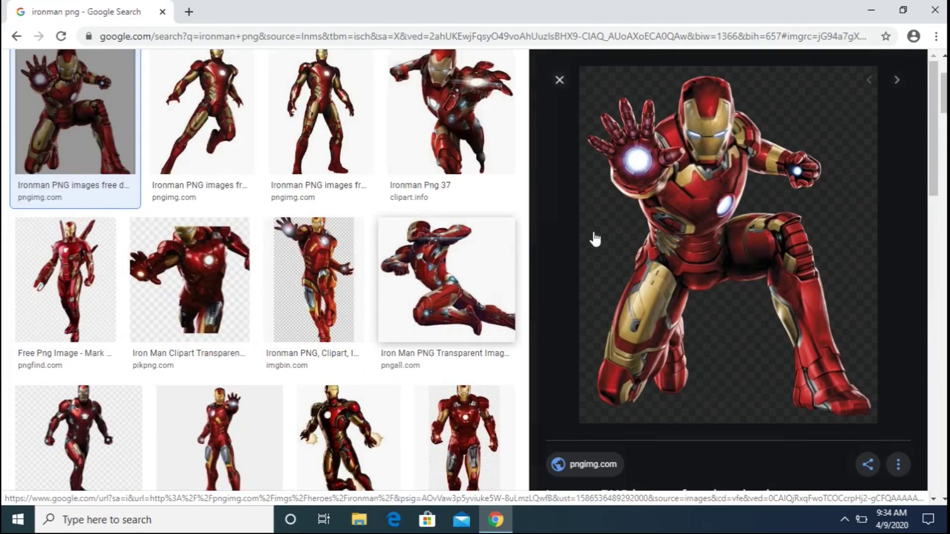
right_click(698, 223)
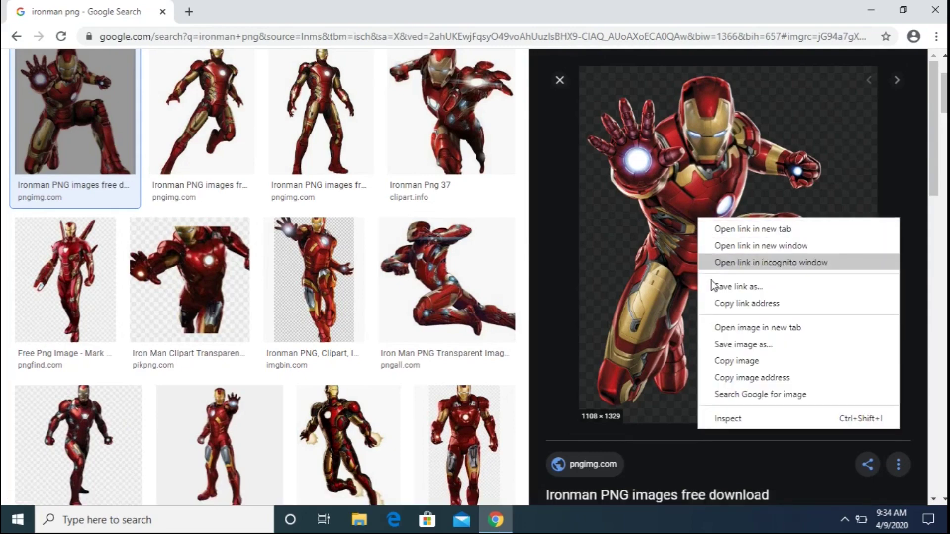
click(737, 344)
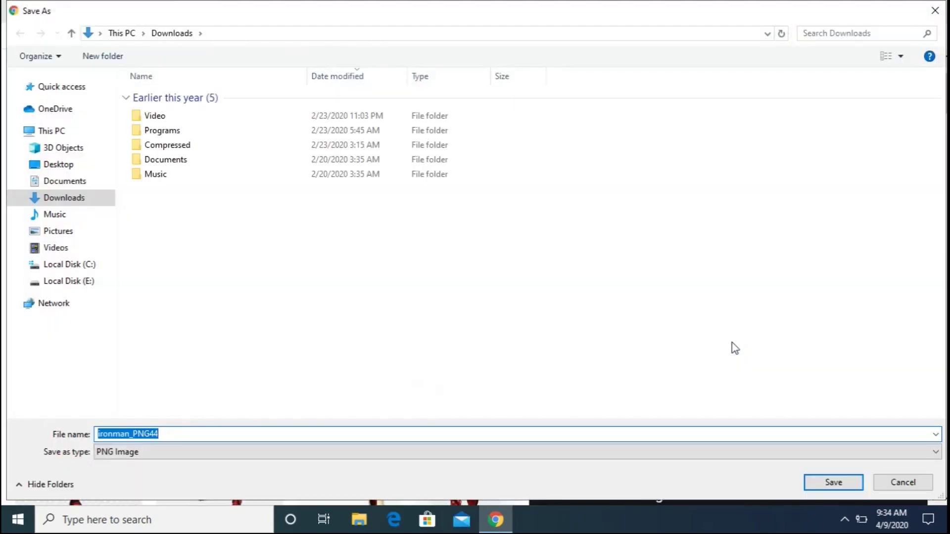
click(56, 167)
right_click(374, 209)
click(419, 355)
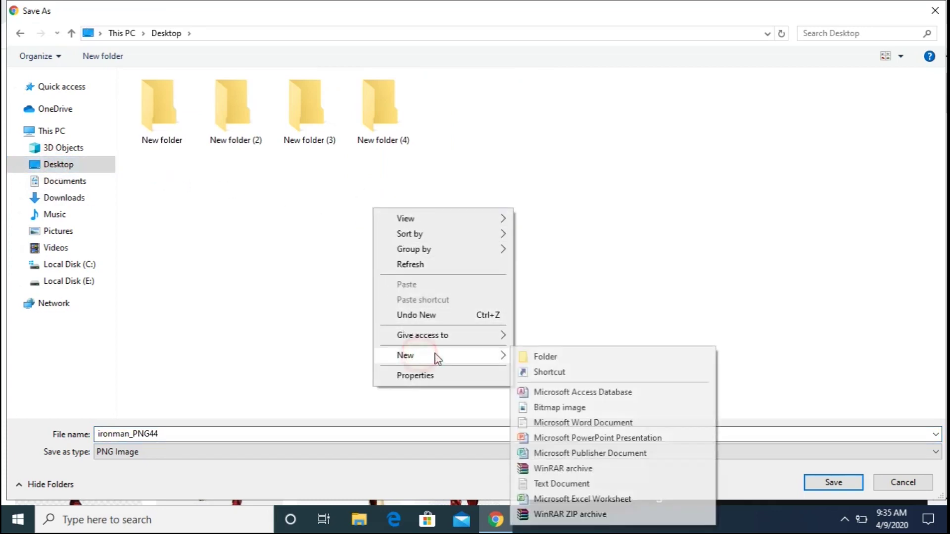
click(529, 356)
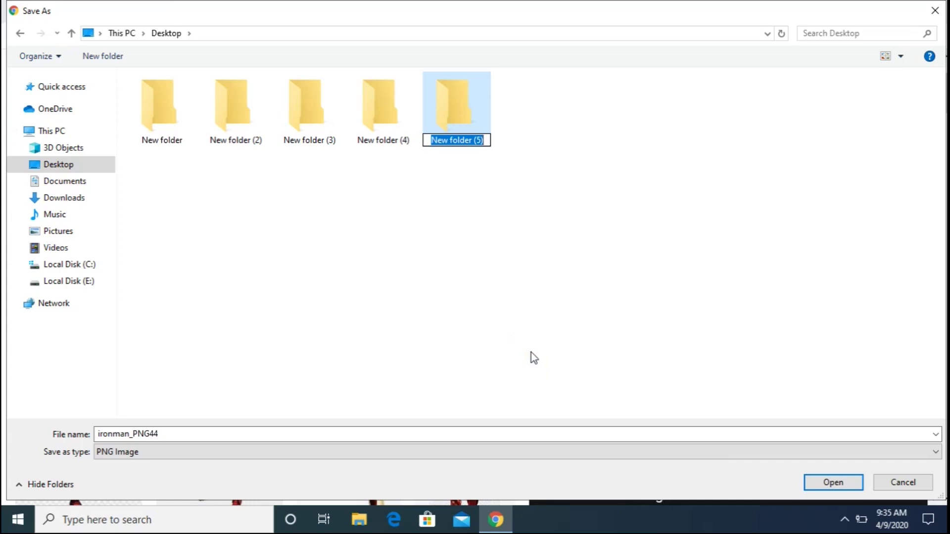
text(PNG)
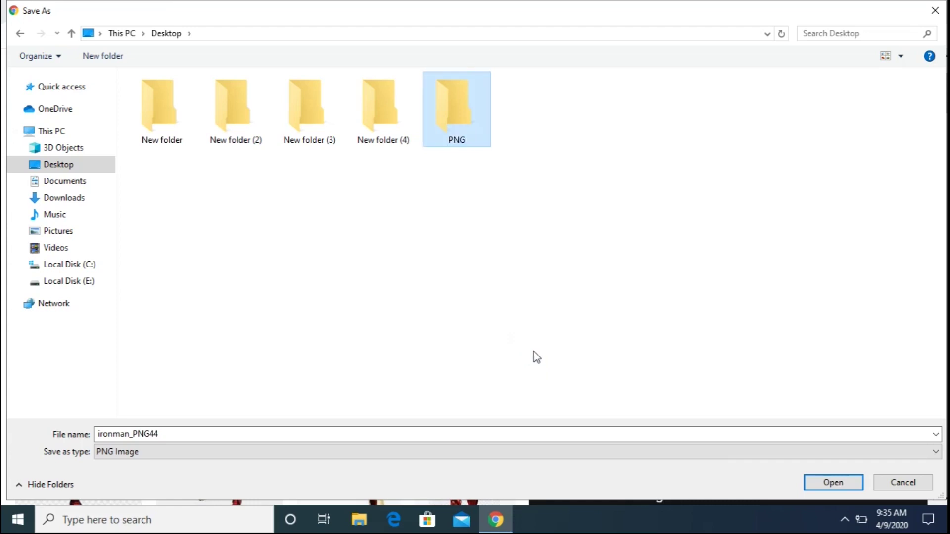
click(833, 482)
click(834, 483)
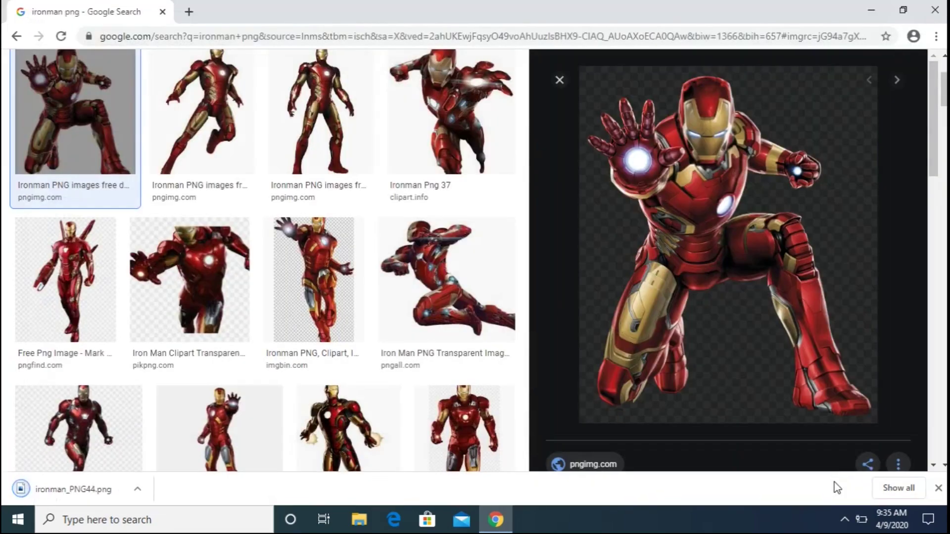
Close the Iron Man preview and search Google Images for "spiderman png".
click(559, 79)
scroll(560, 87, down, 5)
scroll(560, 87, up, 15)
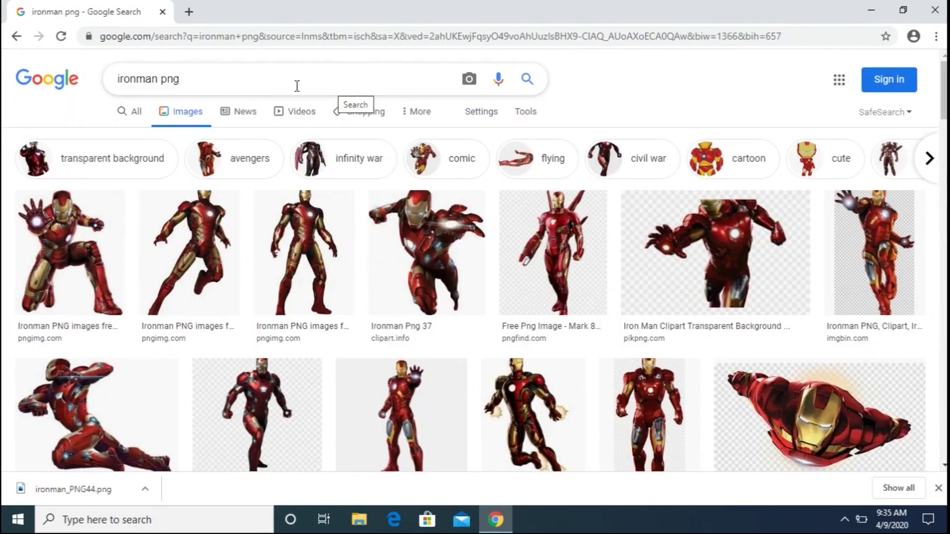
click(194, 81)
key(BackSpace)
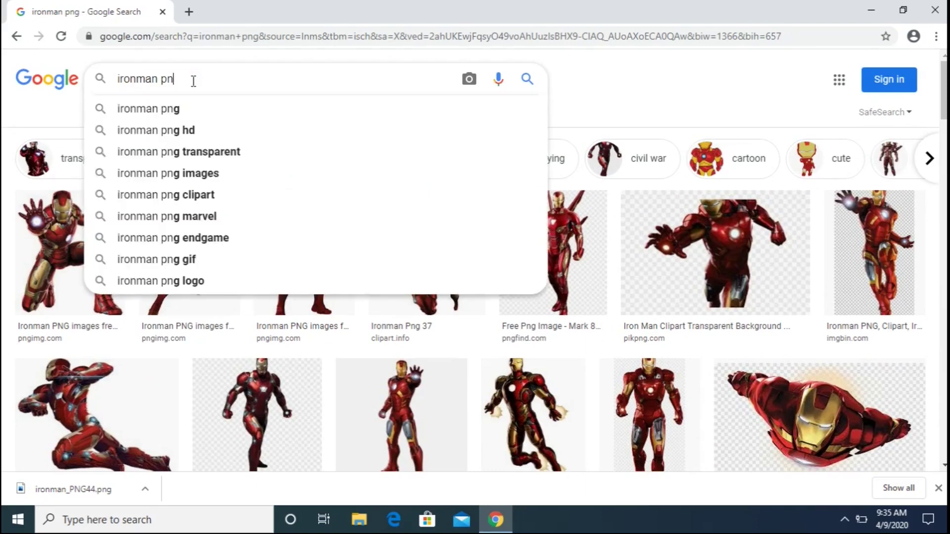
key(BackSpace)
text(sp)
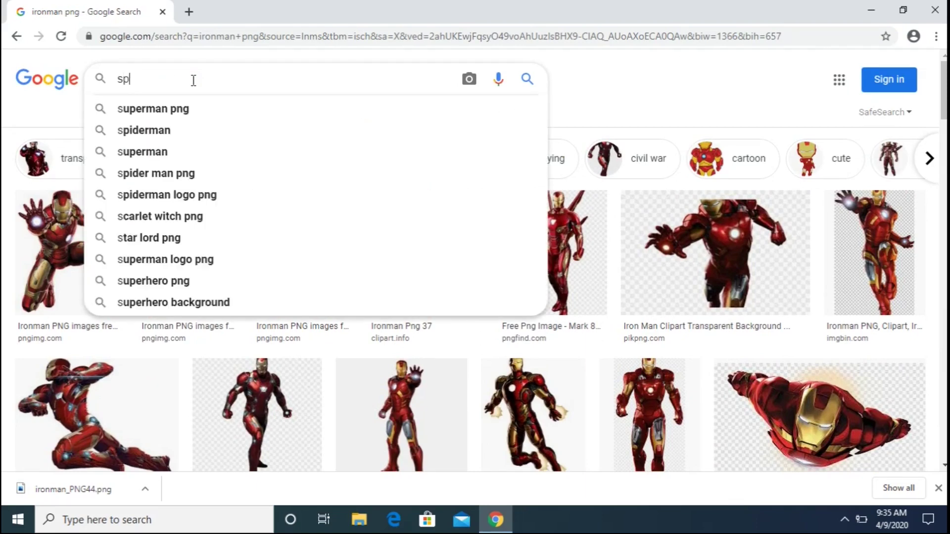
text(iderman png)
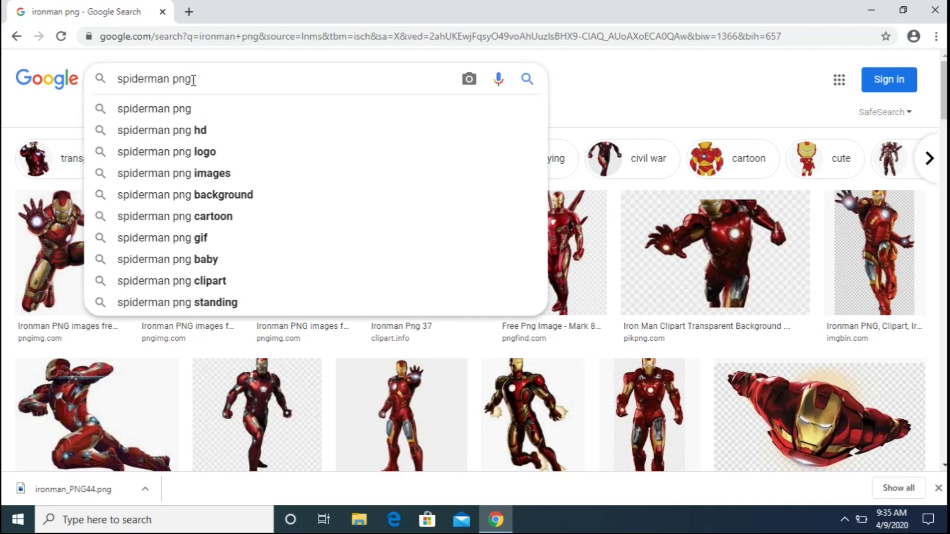
key(Return)
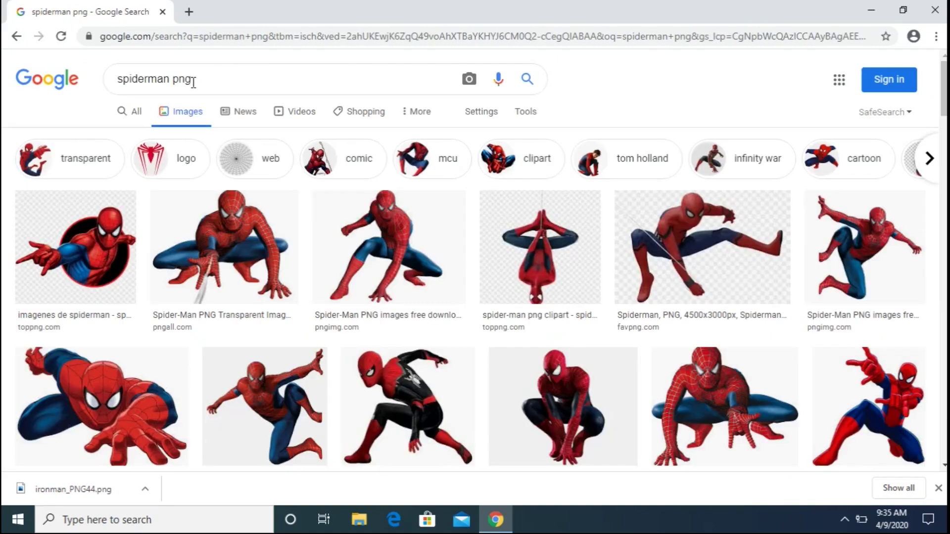
Open the crouching Spider-Man image from pngall.com and save it to the computer.
click(226, 235)
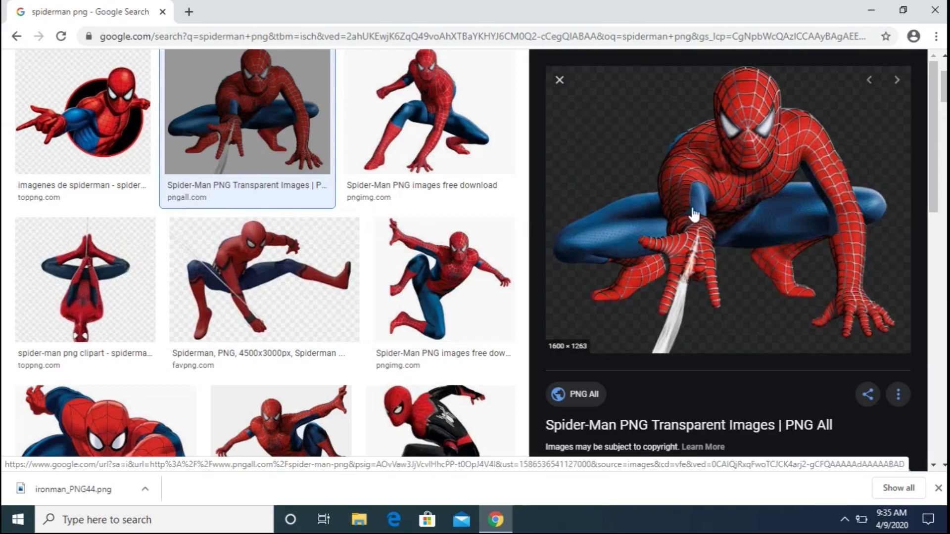
right_click(734, 203)
click(768, 319)
click(834, 481)
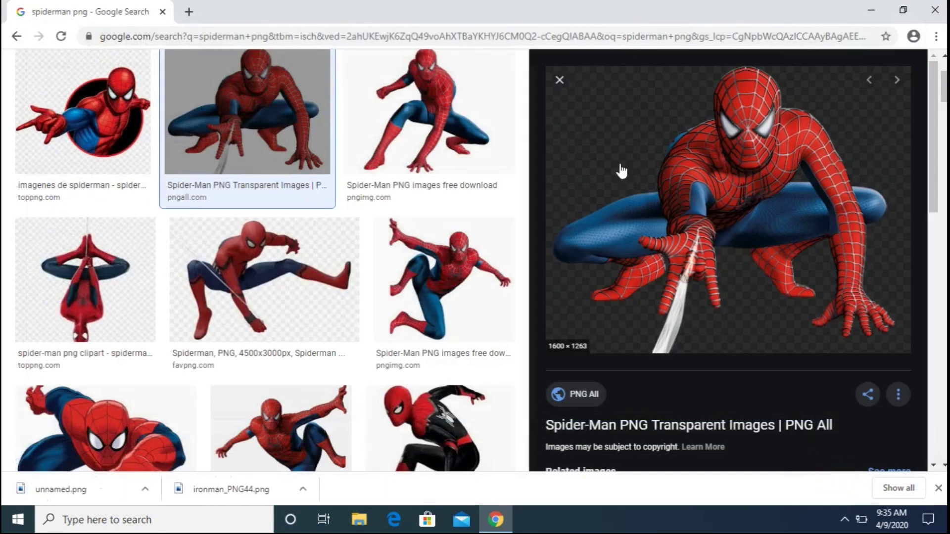
Close the Spider-Man preview and search Google Images for "captain america png".
click(559, 80)
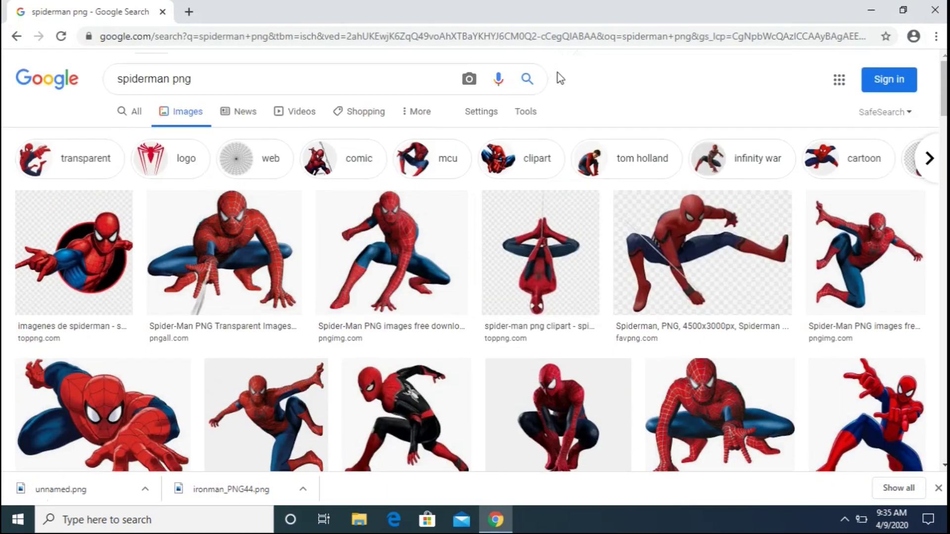
click(234, 81)
key(BackSpace)
key(BackSpace)
key(BackSpace)
key(BackSpace)
key(BackSpace)
key(BackSpace)
key(BackSpace)
key(BackSpace)
key(BackSpace)
key(BackSpace)
key(BackSpace)
key(BackSpace)
key(BackSpace)
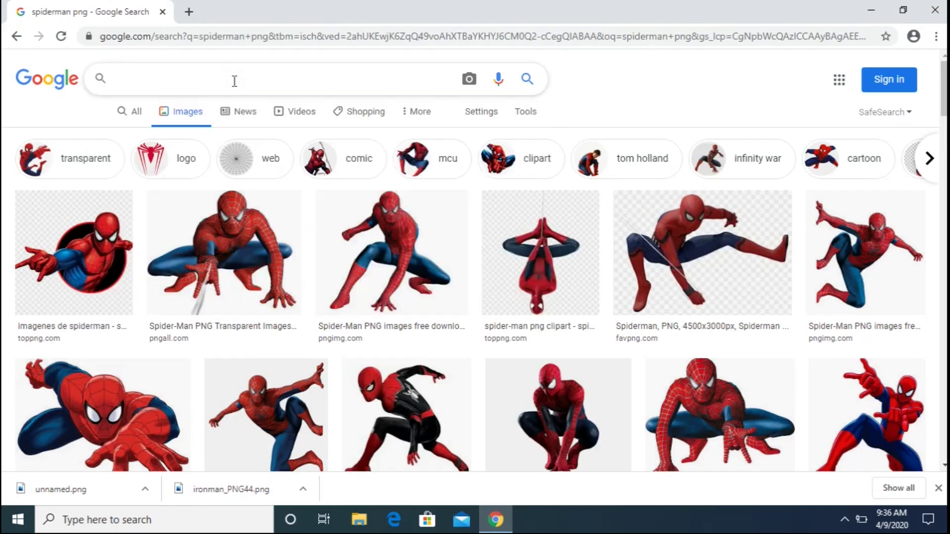
text(captain america png)
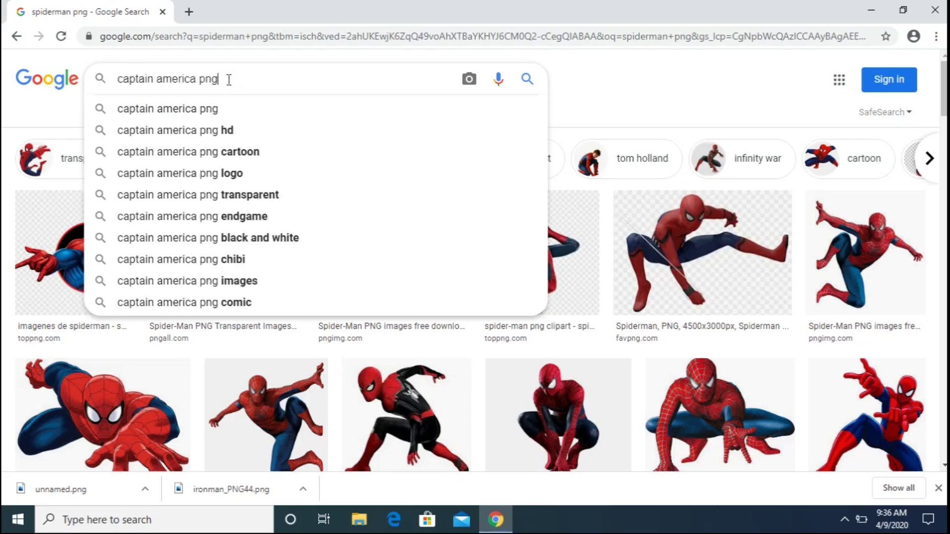
key(Return)
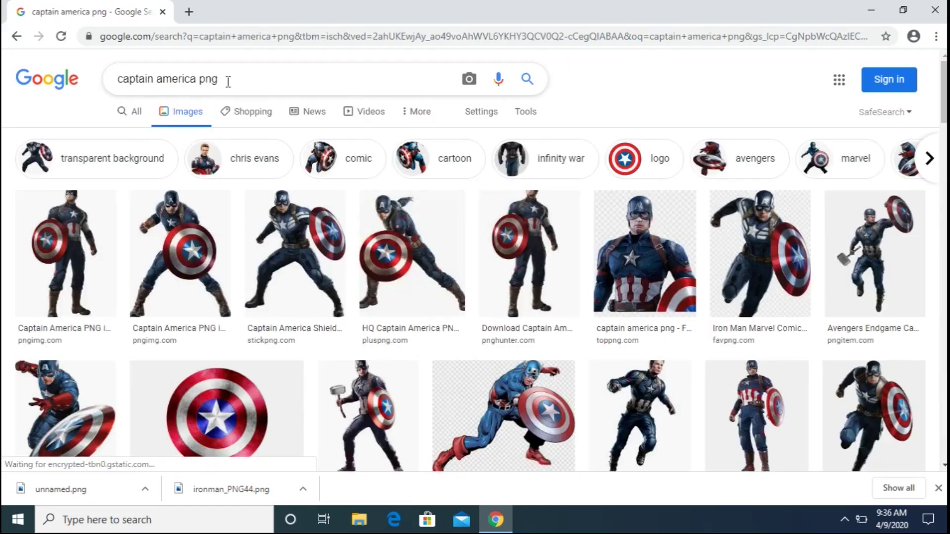
Save the Captain America shield-front image from stickpng.com into the desktop PNG folder.
scroll(166, 281, down, 6)
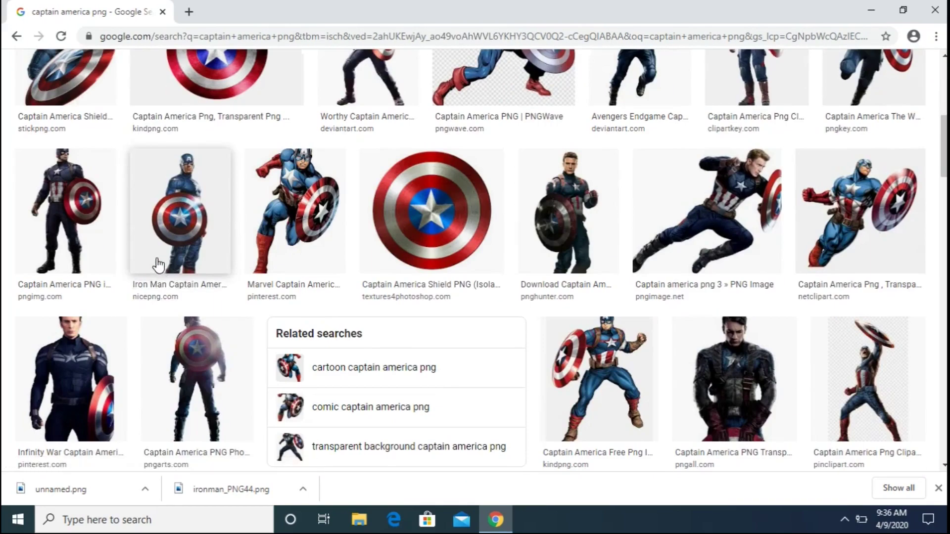
scroll(166, 281, up, 6)
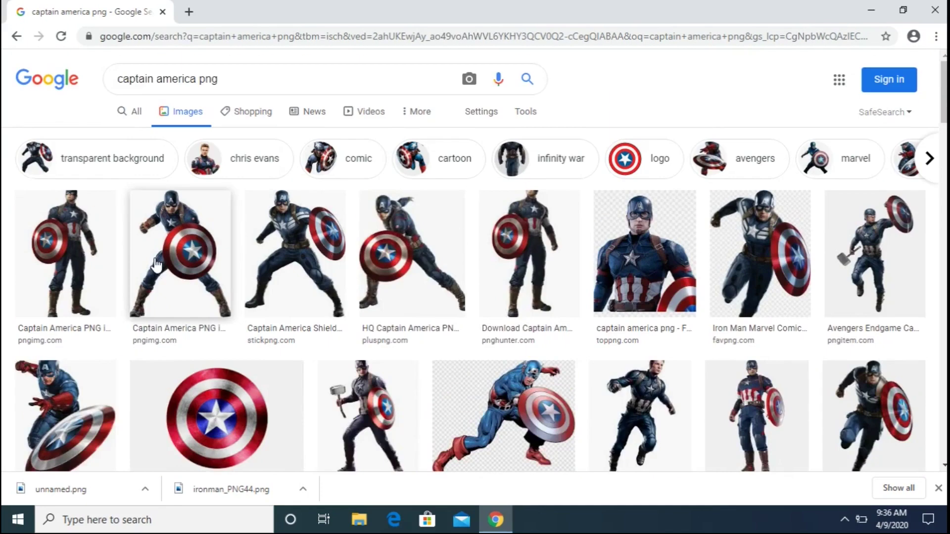
click(60, 419)
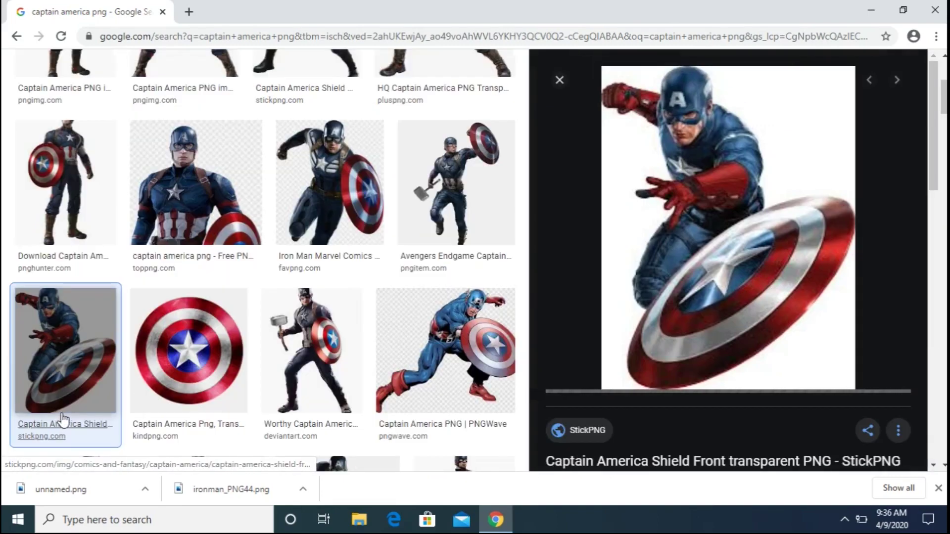
right_click(720, 210)
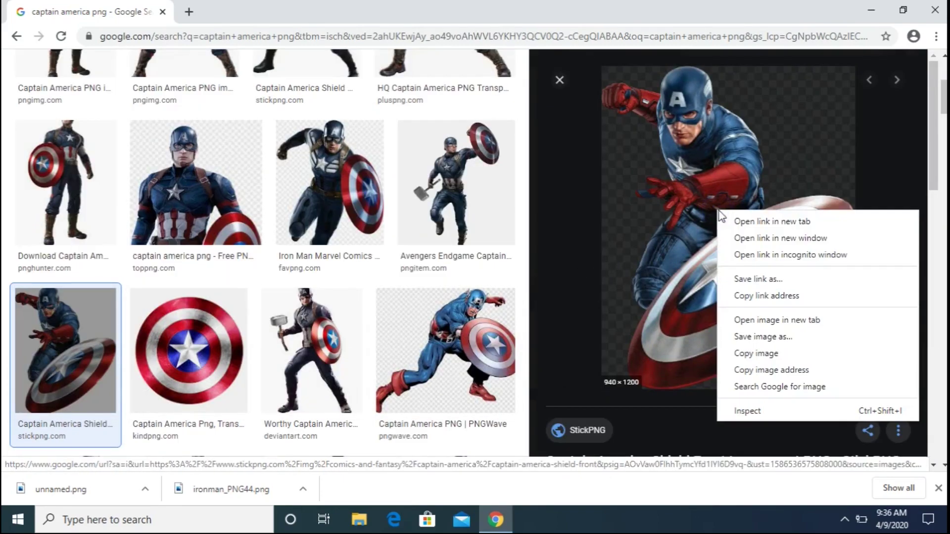
click(752, 337)
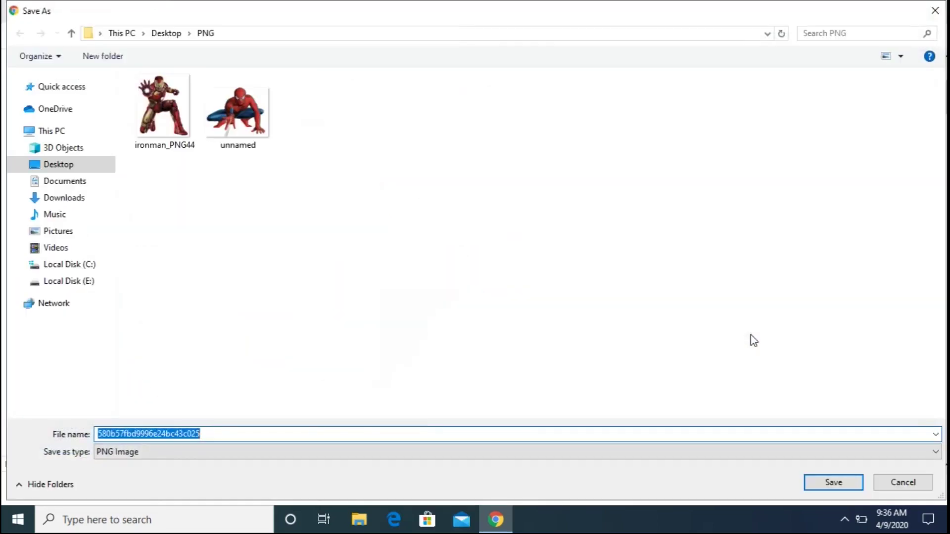
click(836, 487)
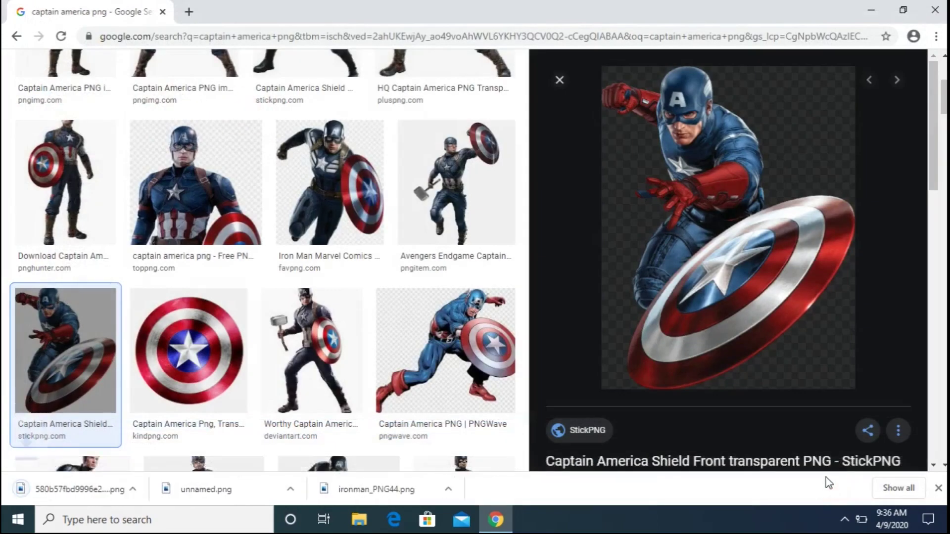
Close the Captain America preview and search Google Images for "batman png".
click(560, 80)
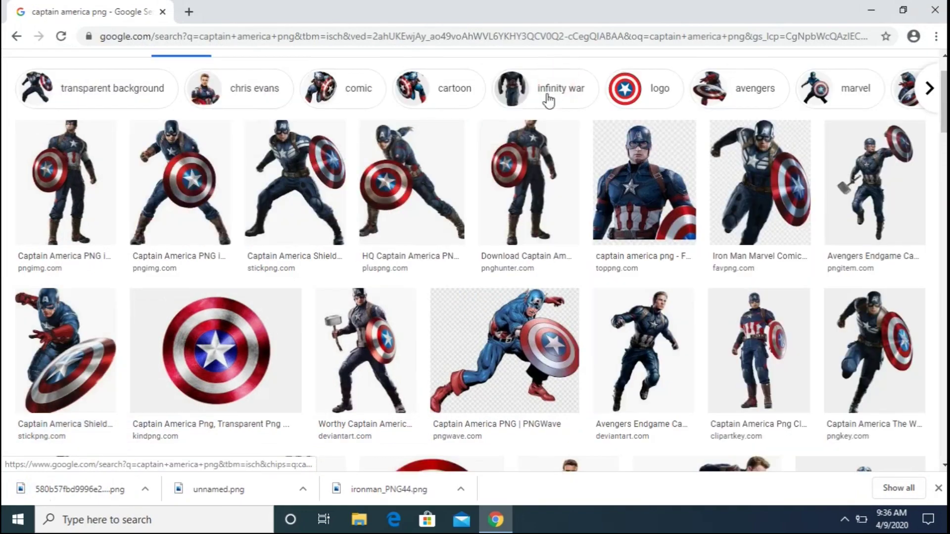
scroll(354, 85, up, 2)
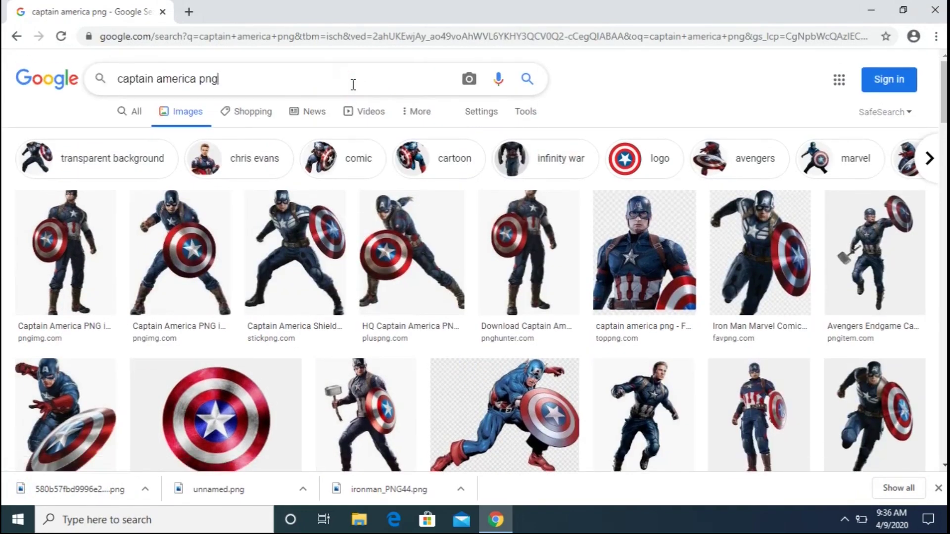
key(BackSpace)
key(BackSpace)
key(BackSpace)
key(BackSpace)
key(BackSpace)
key(BackSpace)
key(BackSpace)
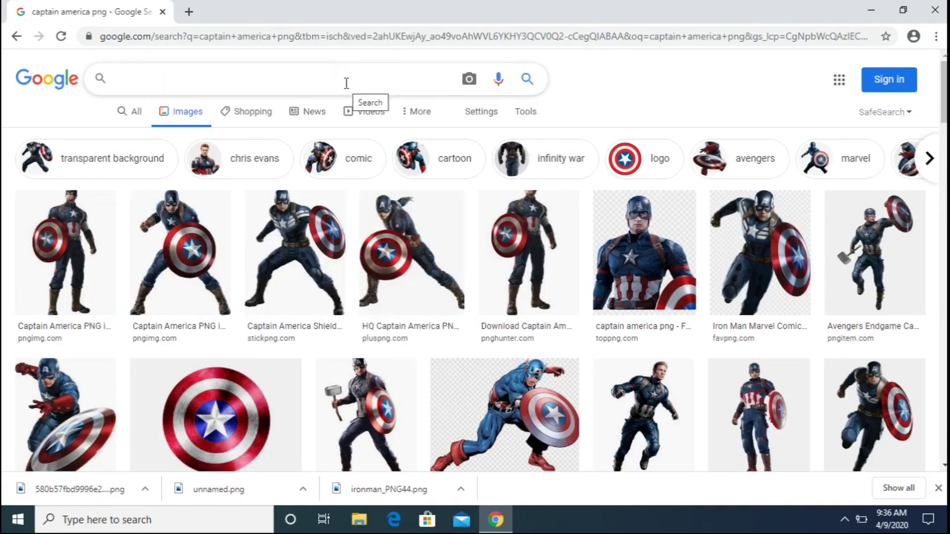
text(bat)
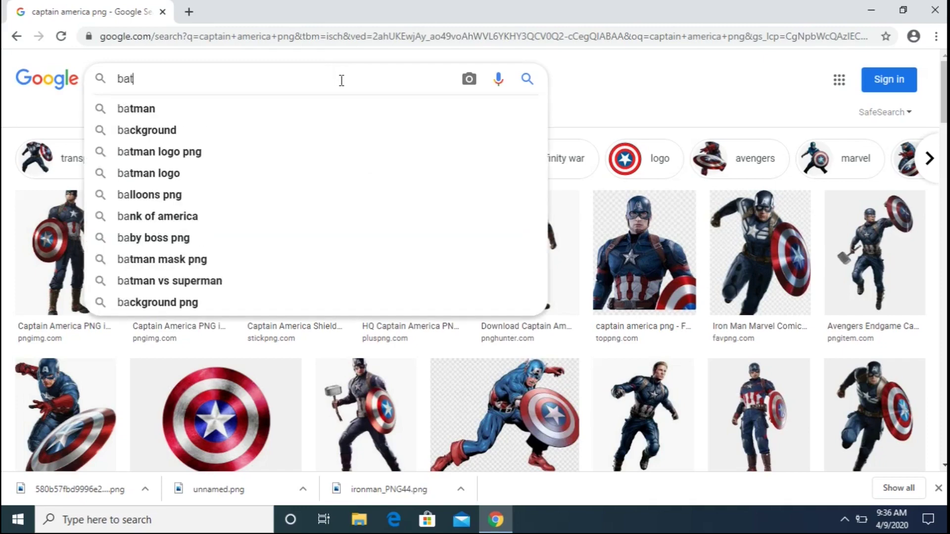
text(man png)
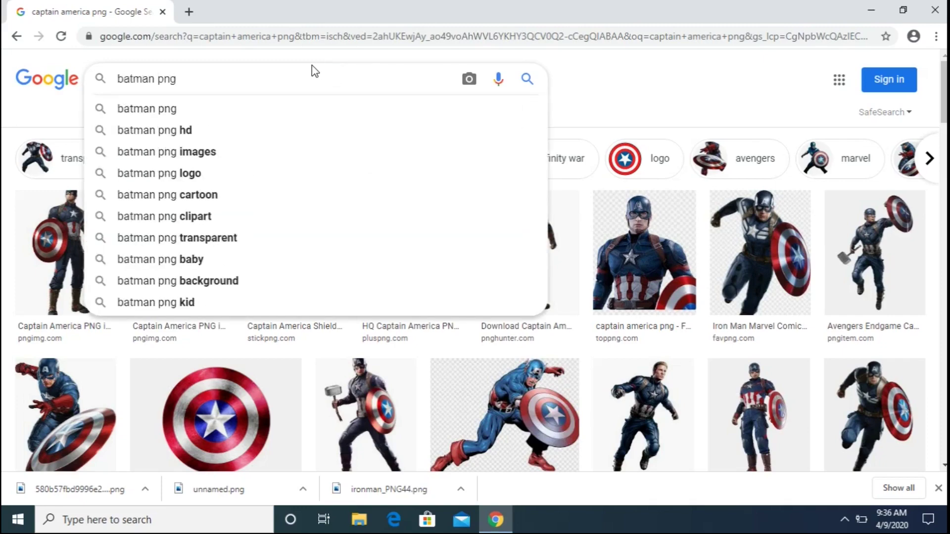
key(Return)
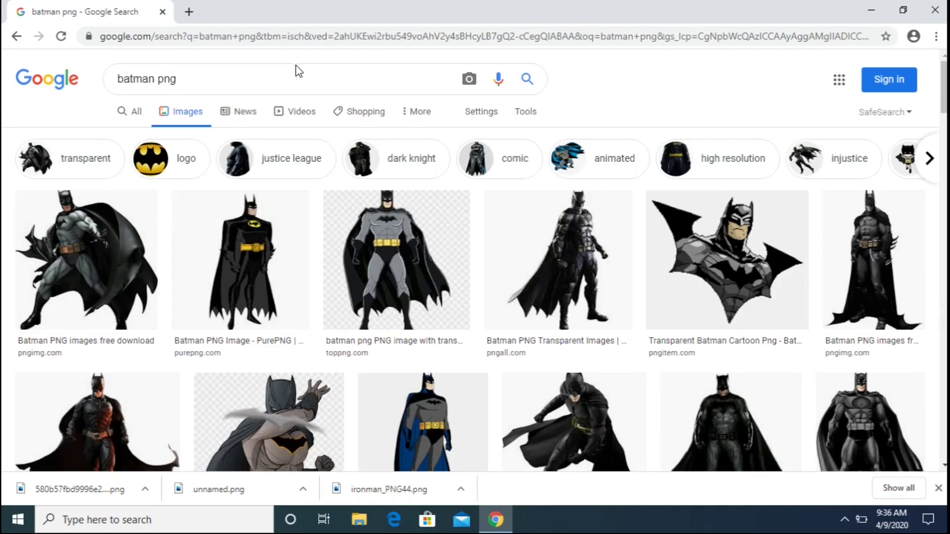
Save the first Batman image from pngimg.com into the PNG folder and close its preview.
click(79, 259)
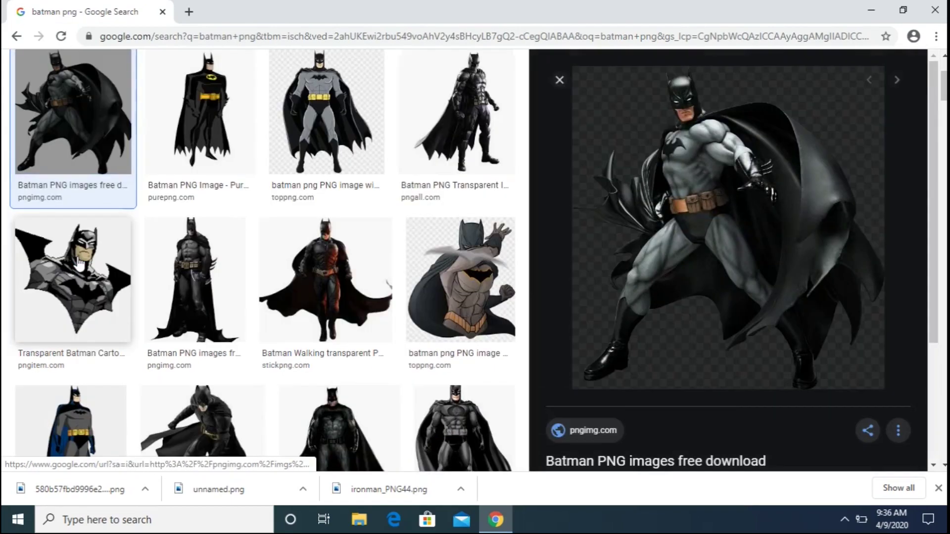
right_click(715, 213)
click(747, 335)
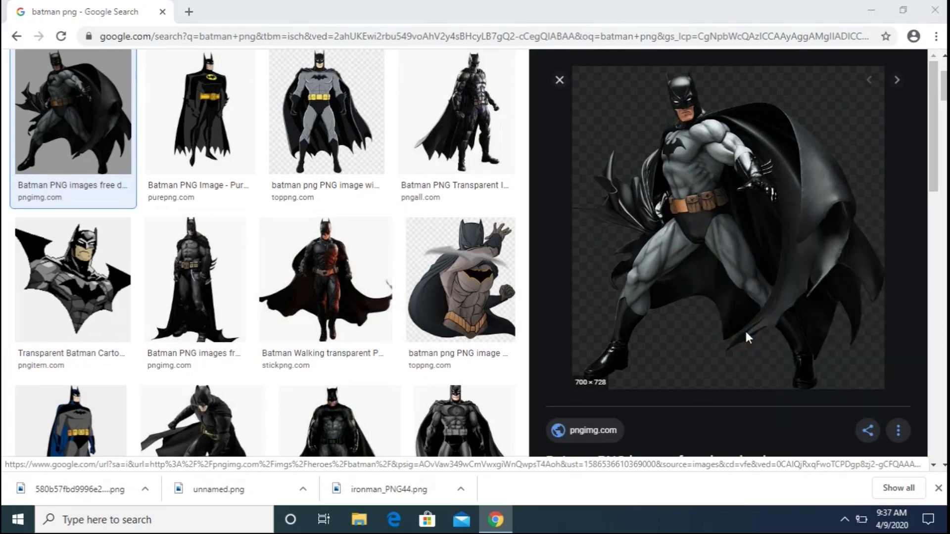
click(833, 483)
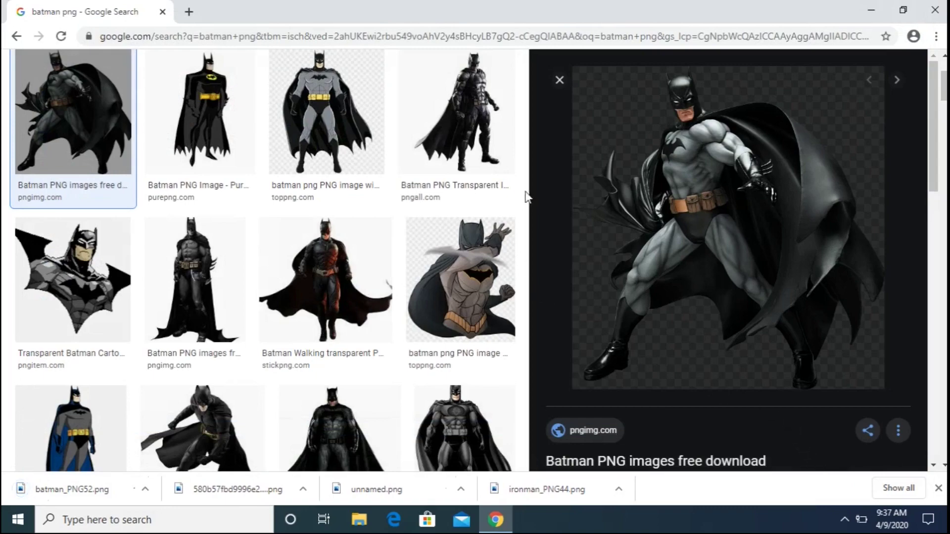
click(558, 81)
scroll(325, 123, up, 3)
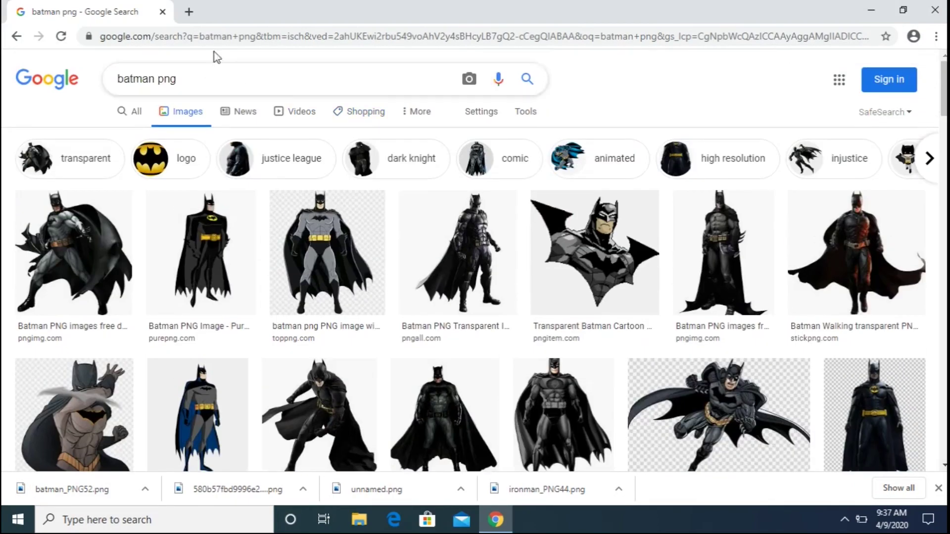
click(190, 12)
text(w)
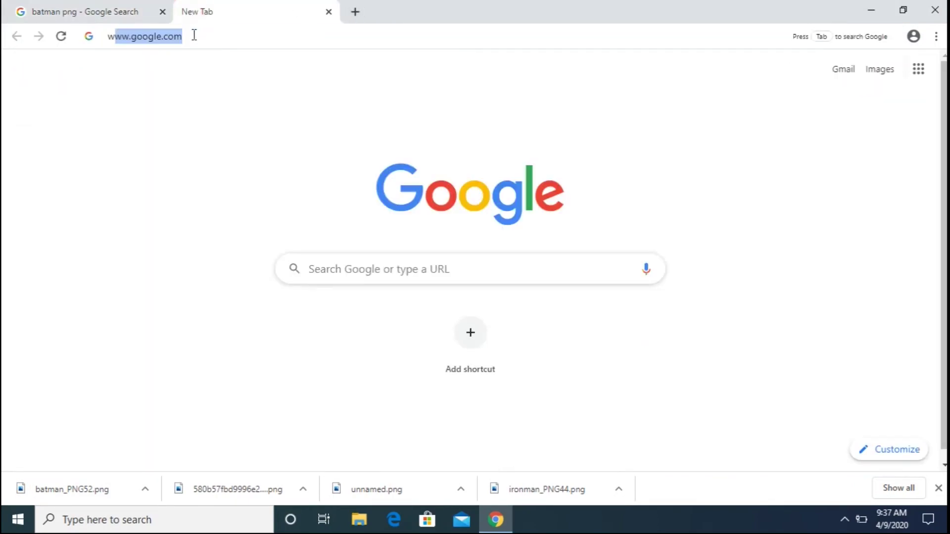
text(ww.g)
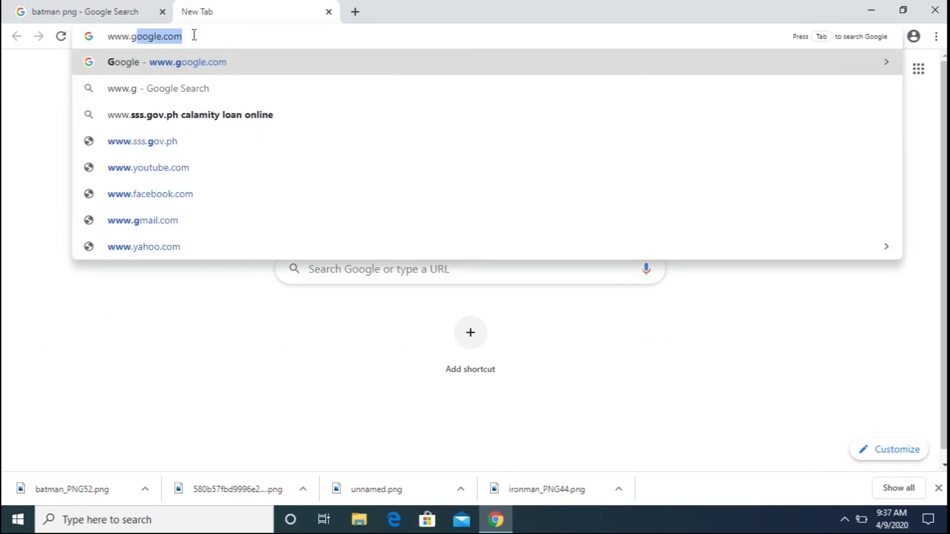
text(oogle.)
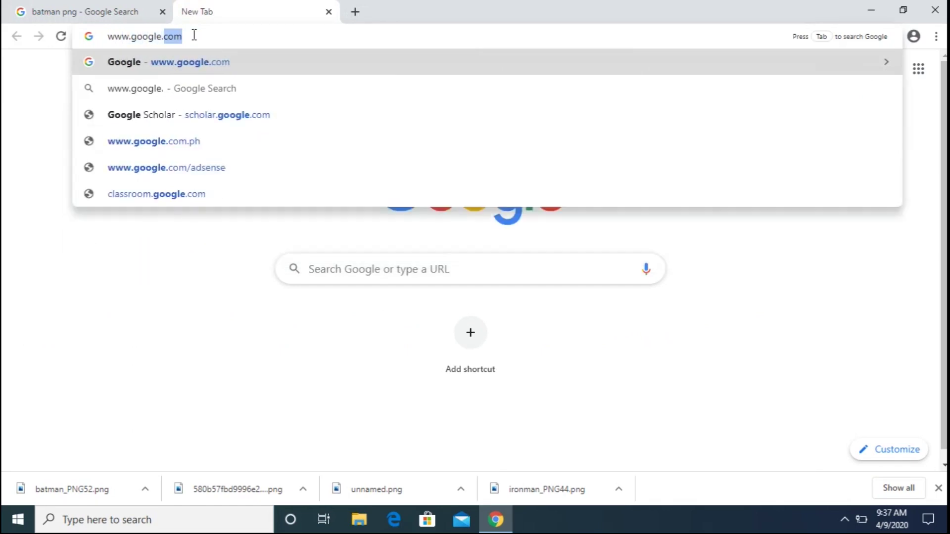
text(com)
key(Return)
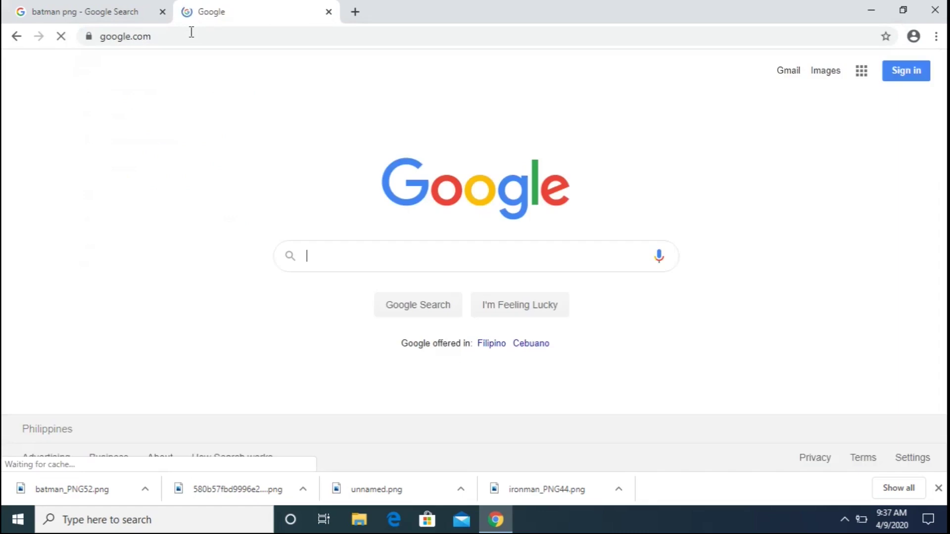
Search Google for "png to icon converter".
click(309, 255)
text(png t)
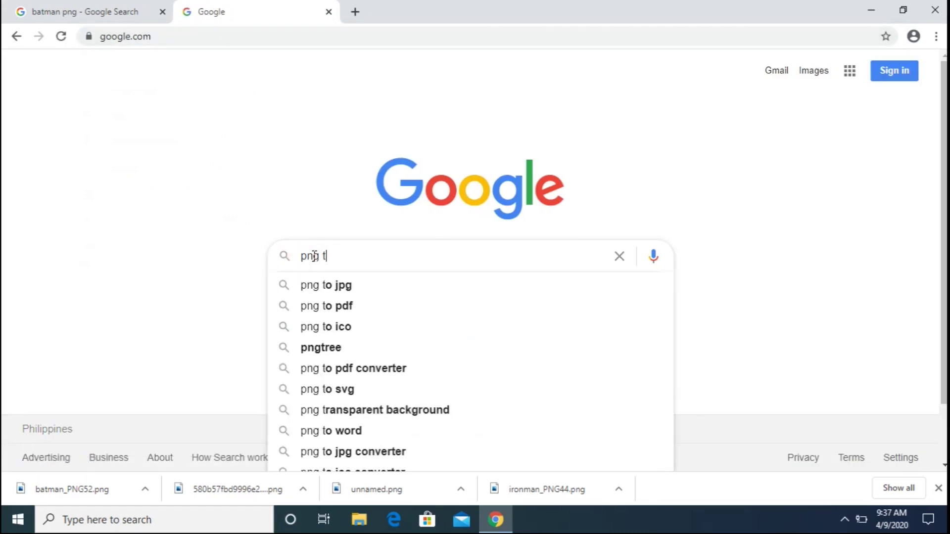
text(o ico)
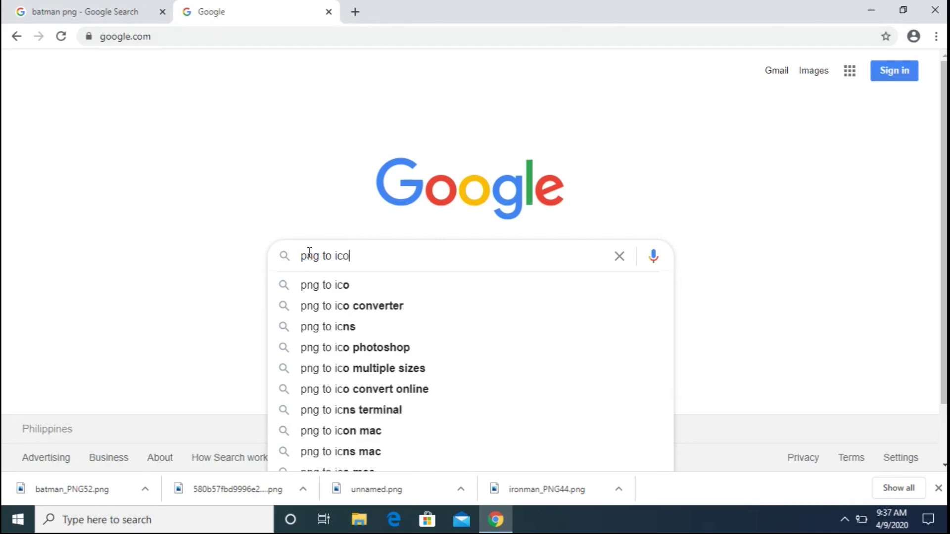
text(n converter)
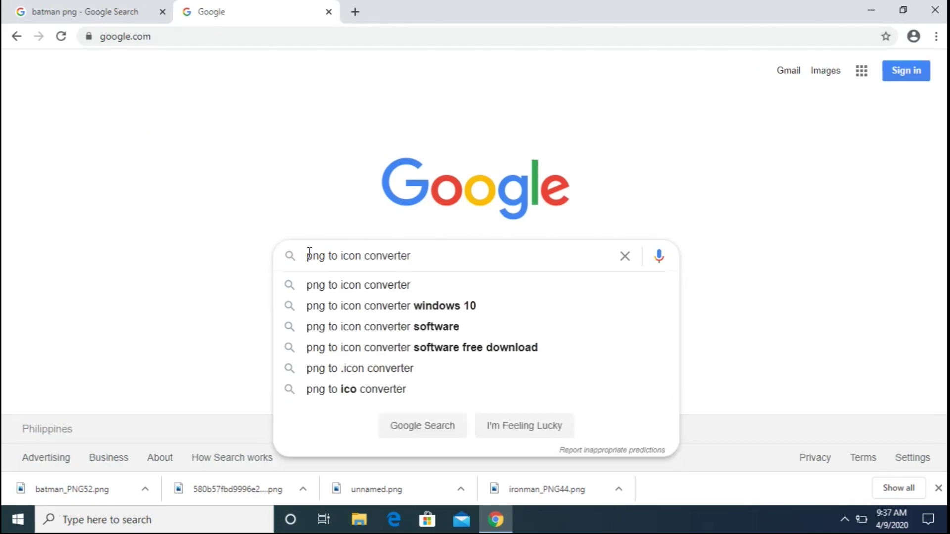
key(Return)
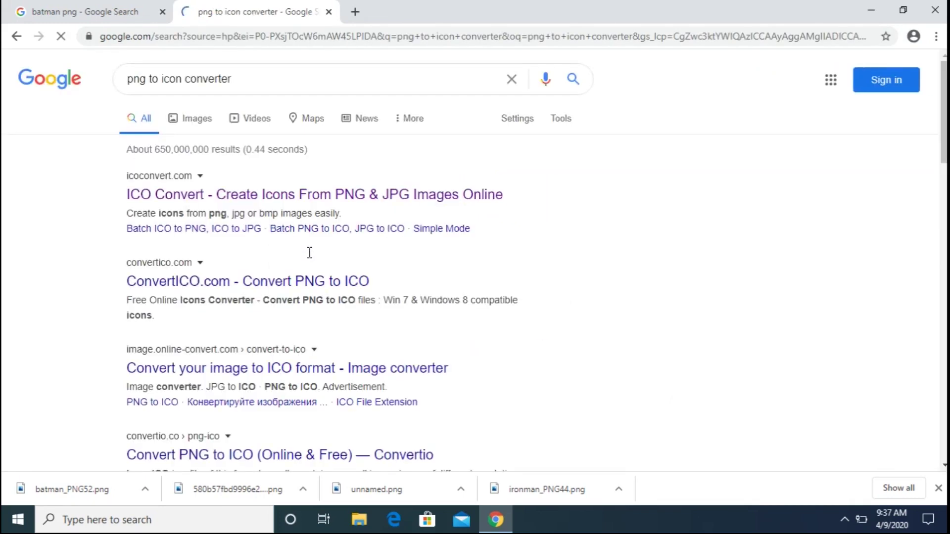
Open the ICO Convert site from the results and go to its PNG to ICO converter.
click(221, 197)
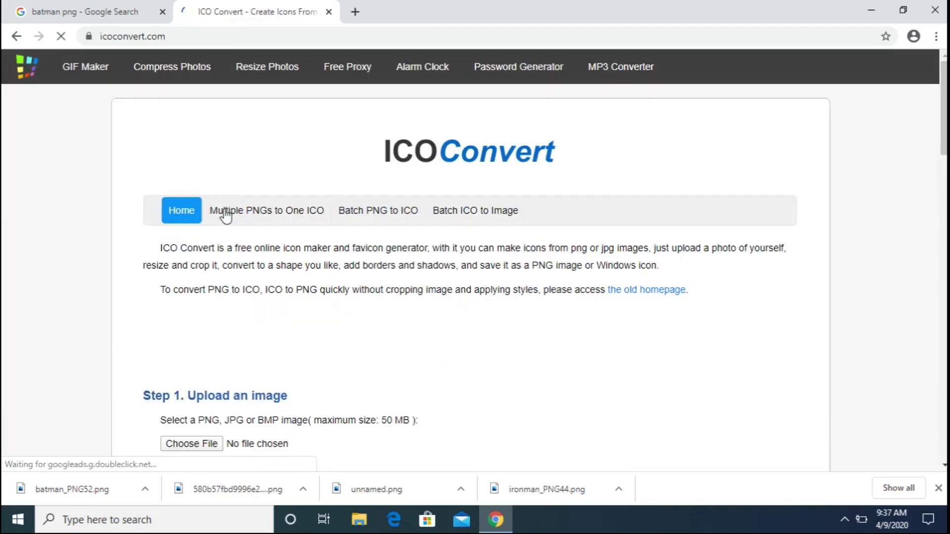
scroll(372, 314, down, 7)
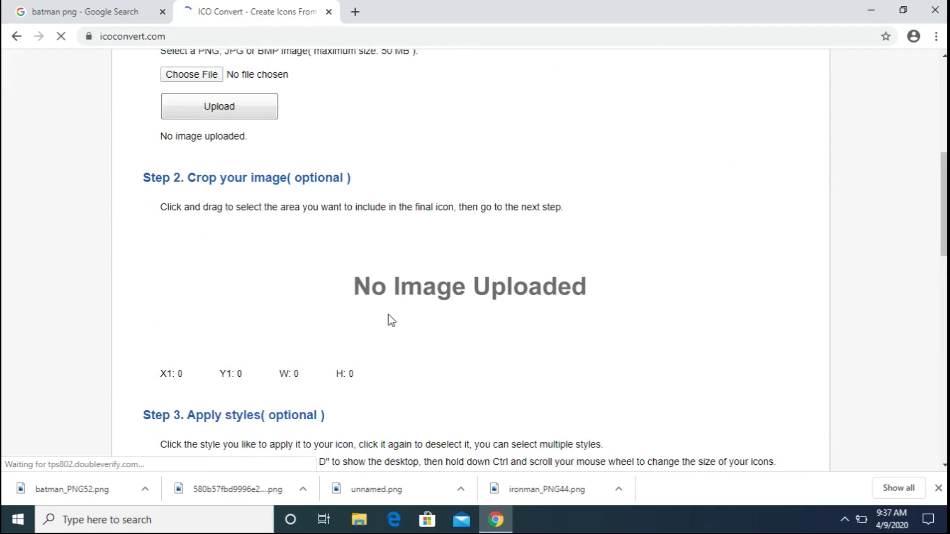
scroll(391, 321, down, 14)
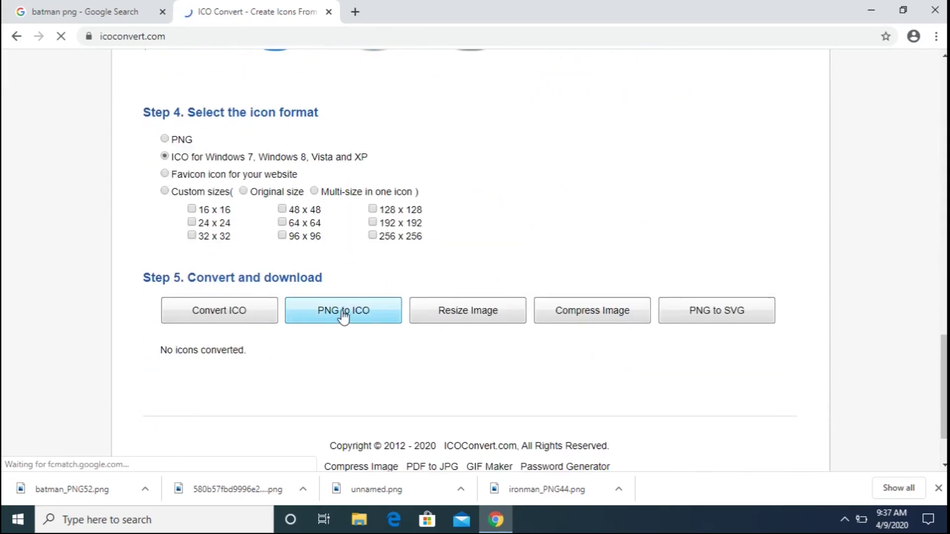
click(343, 311)
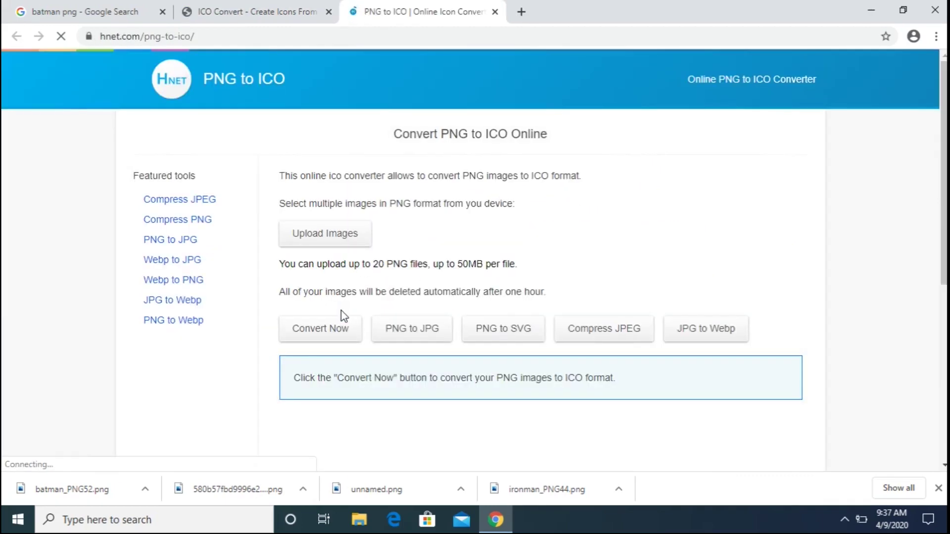
Upload the Captain America, Batman, Iron Man and Spider-Man images from the PNG folder to the converter.
click(325, 234)
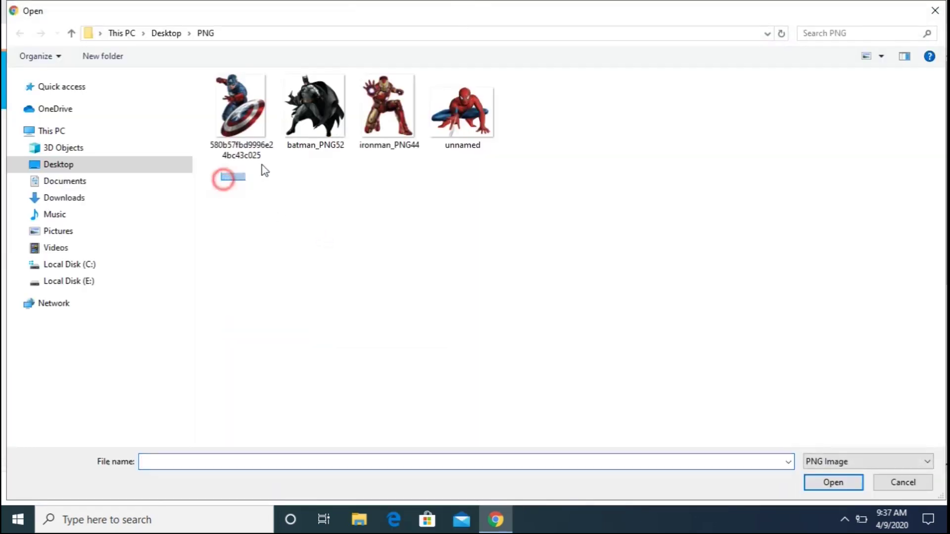
drag(265, 171, 467, 104)
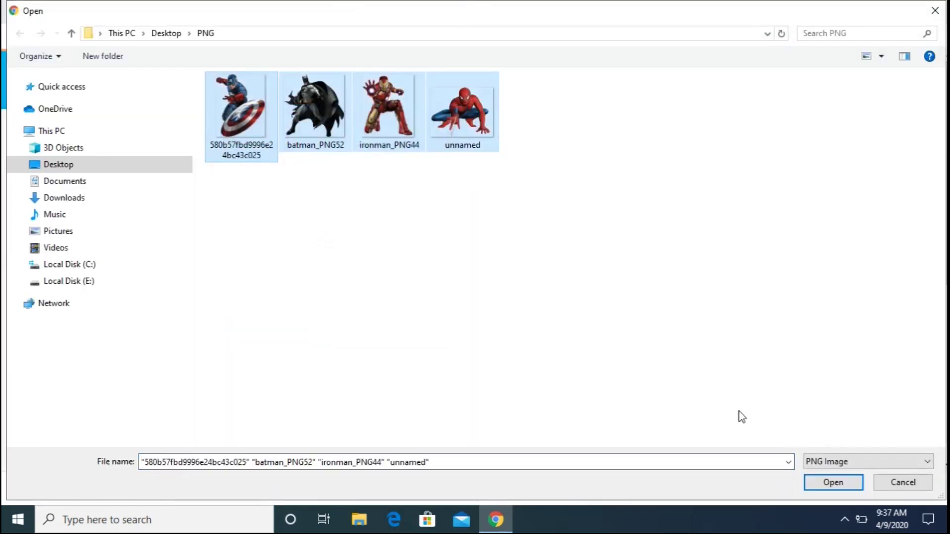
click(832, 484)
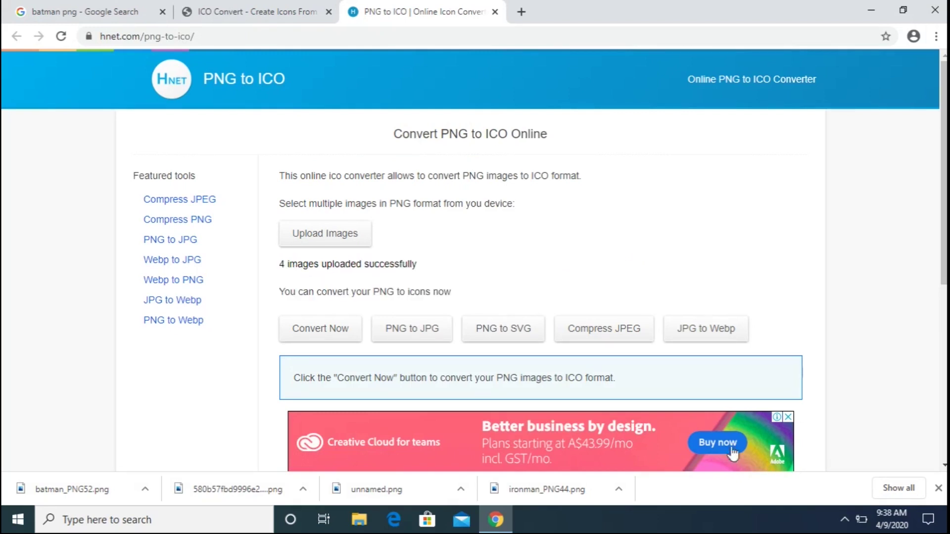
Convert the four uploaded PNG images to ICO format, then download and open the resulting ZIP archive.
click(320, 332)
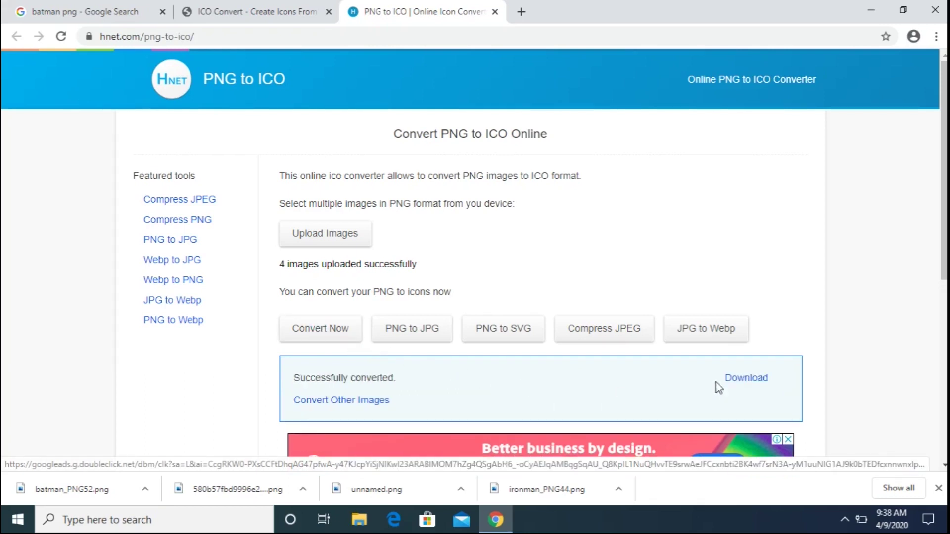
click(735, 379)
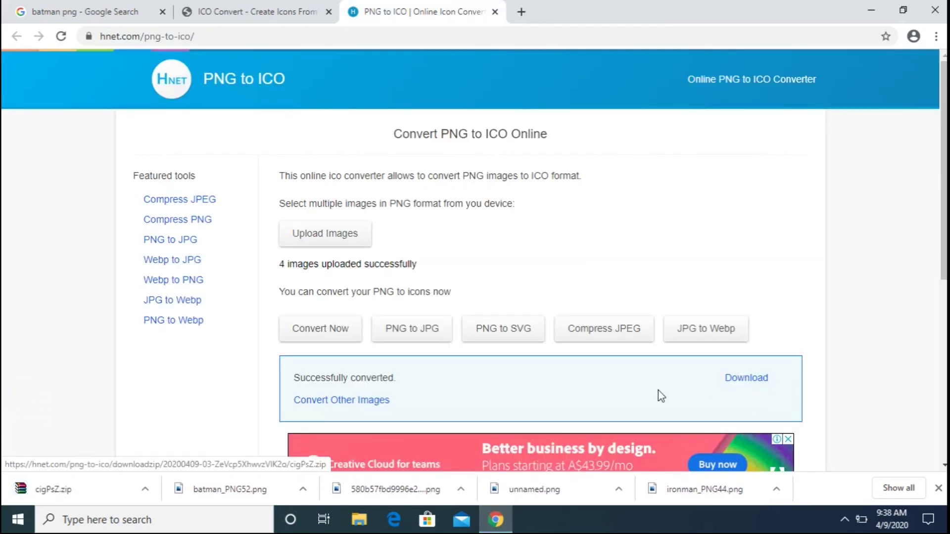
click(58, 490)
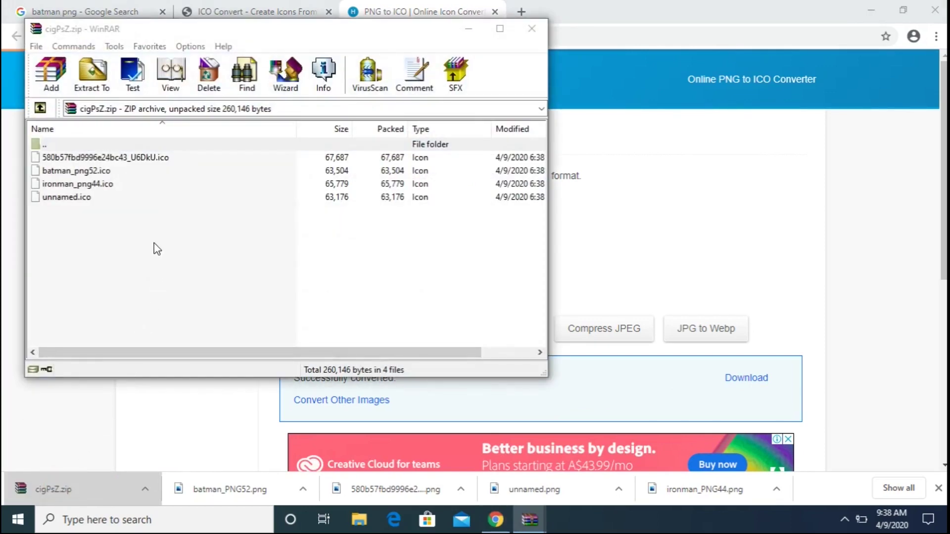
Select all four ICO files in the archive and start extracting them with the Desktop as the destination.
drag(65, 218, 105, 163)
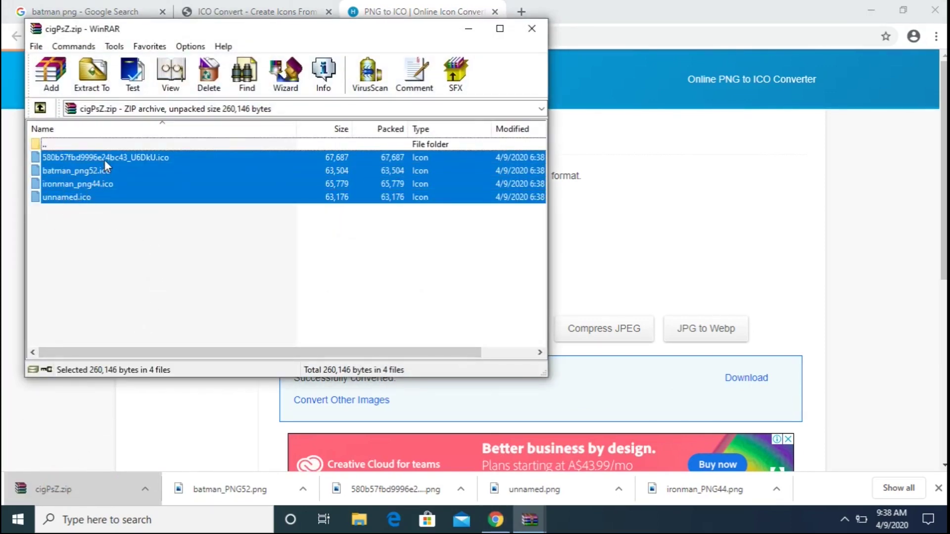
right_click(105, 162)
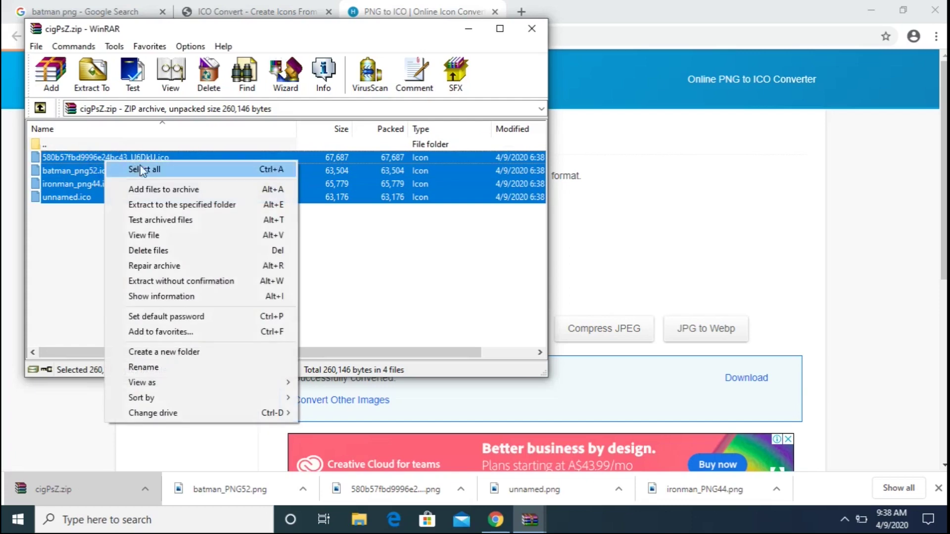
click(171, 203)
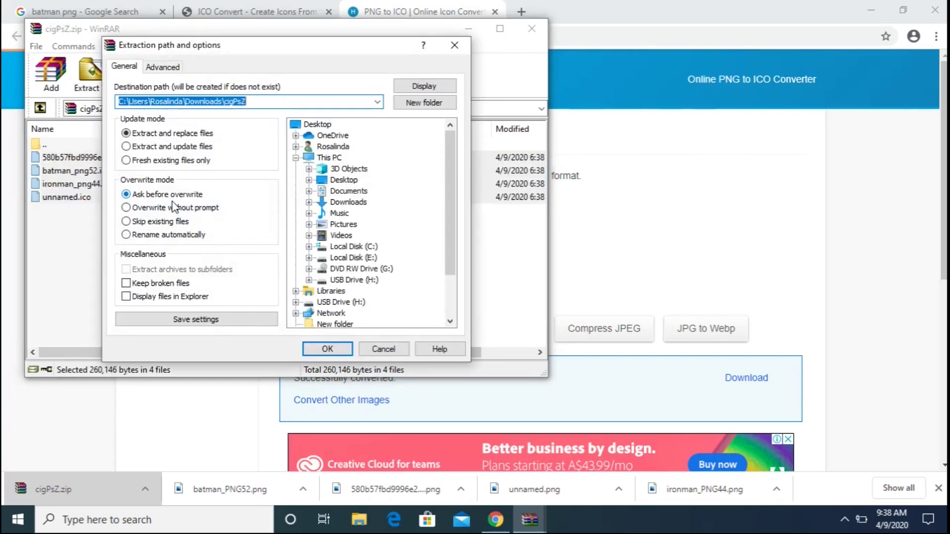
click(310, 180)
click(327, 183)
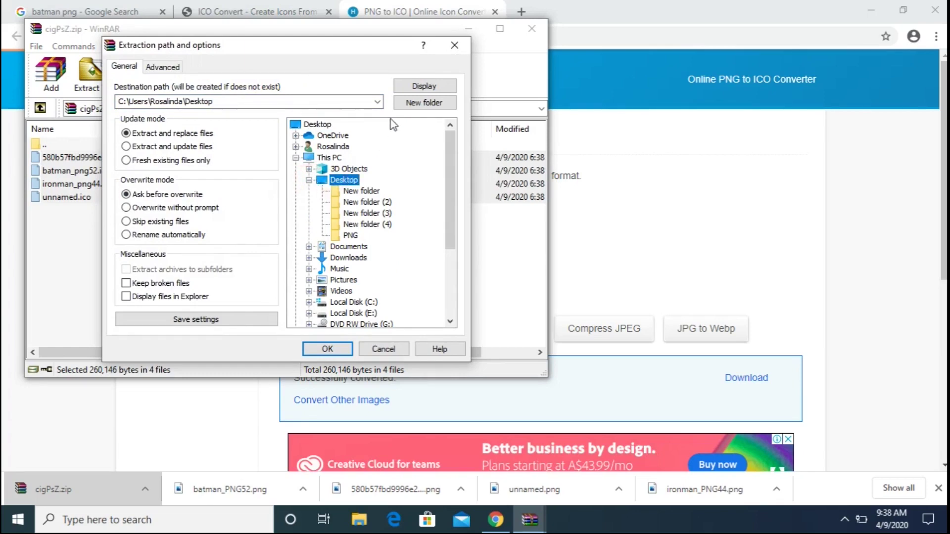
Extract the icons into a new Desktop folder named ICON, and close the archive and the browser.
click(420, 104)
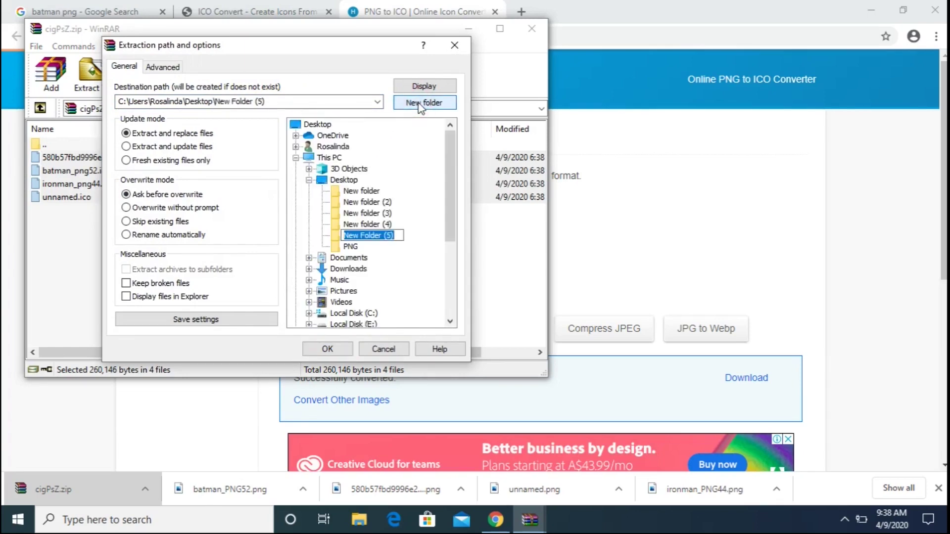
text(ICON)
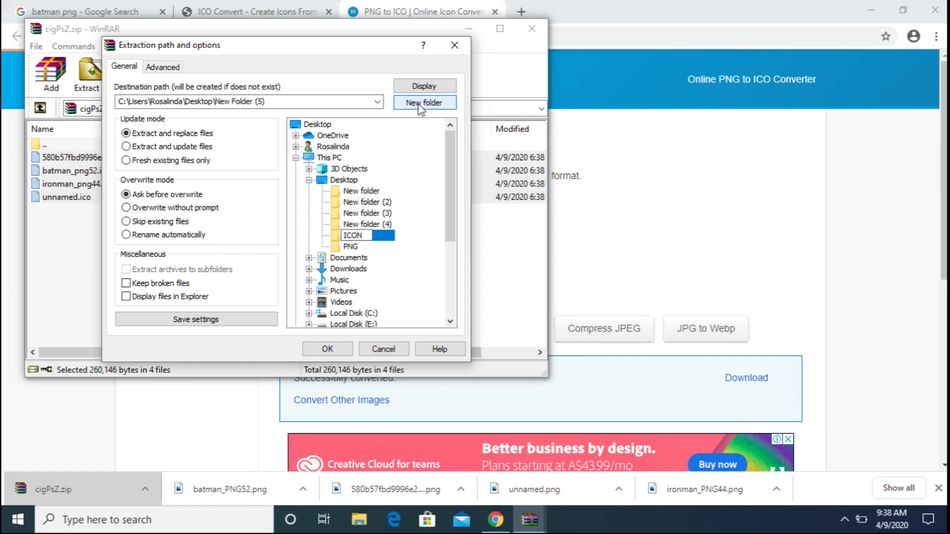
key(Return)
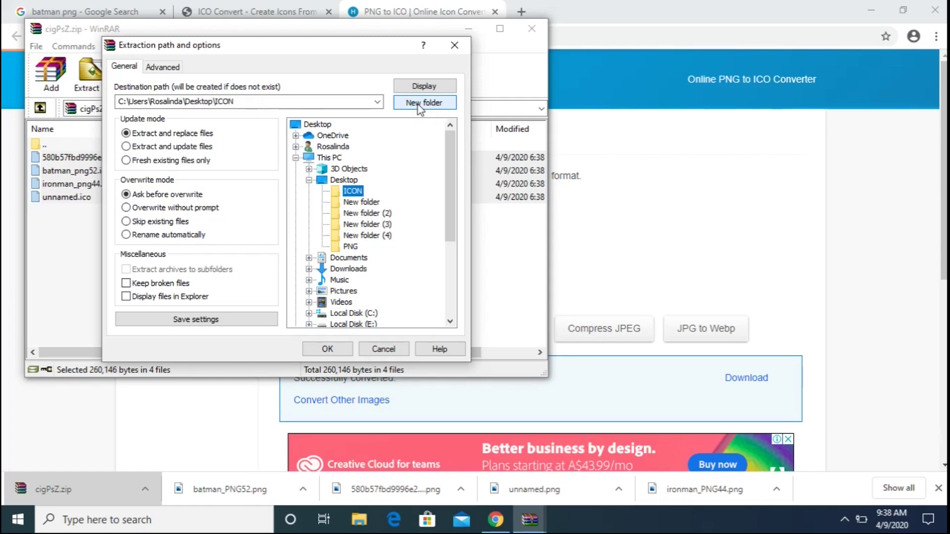
click(351, 192)
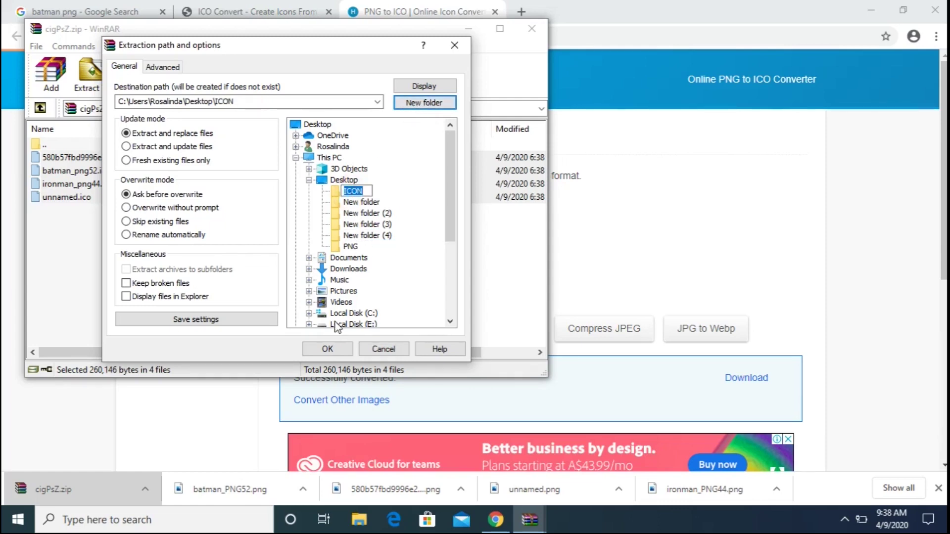
click(328, 350)
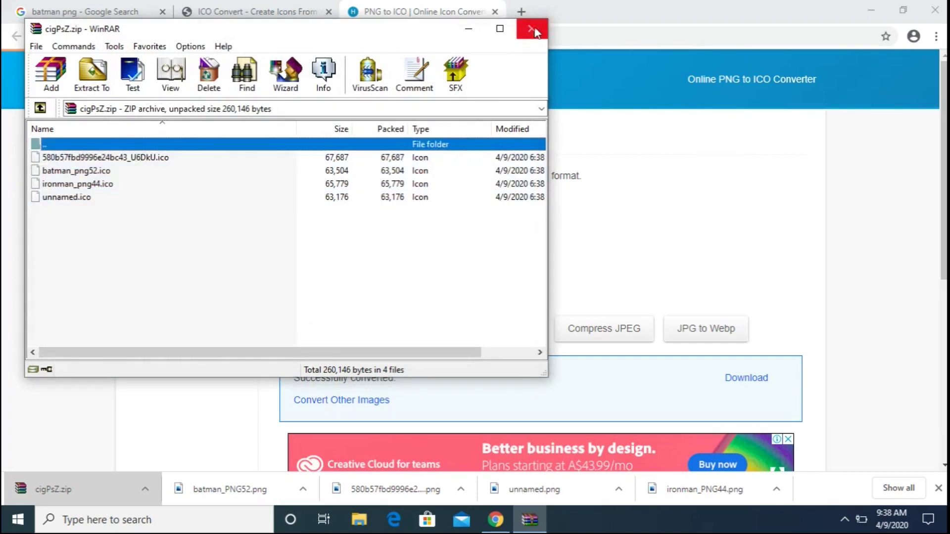
click(534, 30)
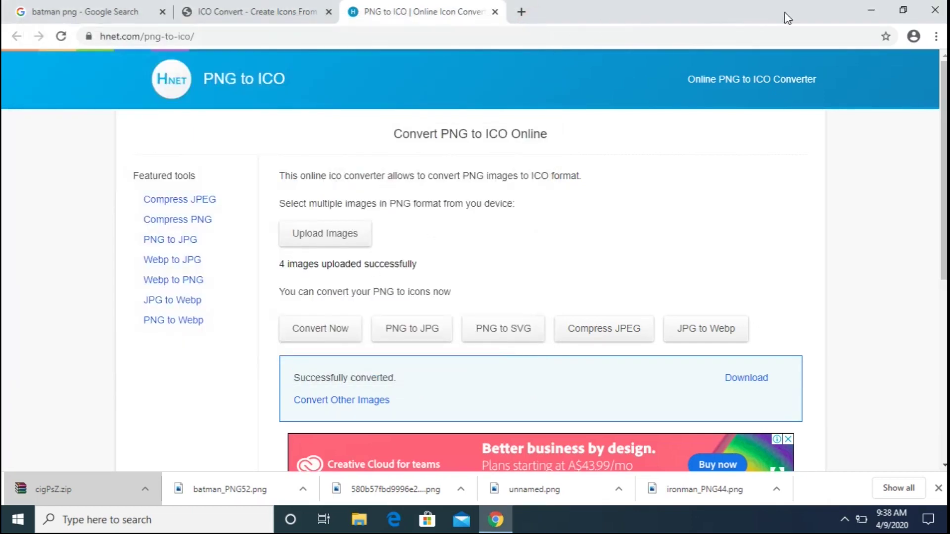
click(935, 8)
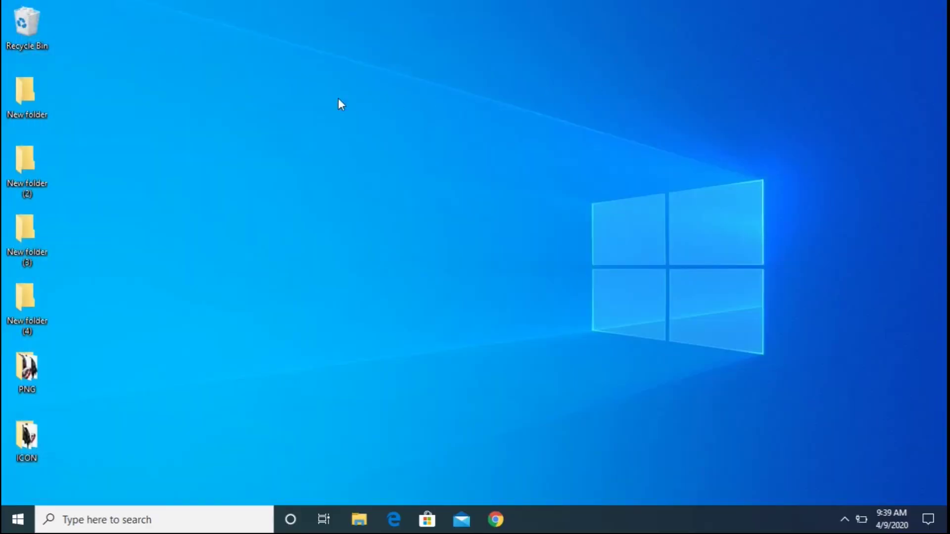
Change the icon of the desktop folder "New folder" to the Captain America icon from the ICON folder.
right_click(24, 105)
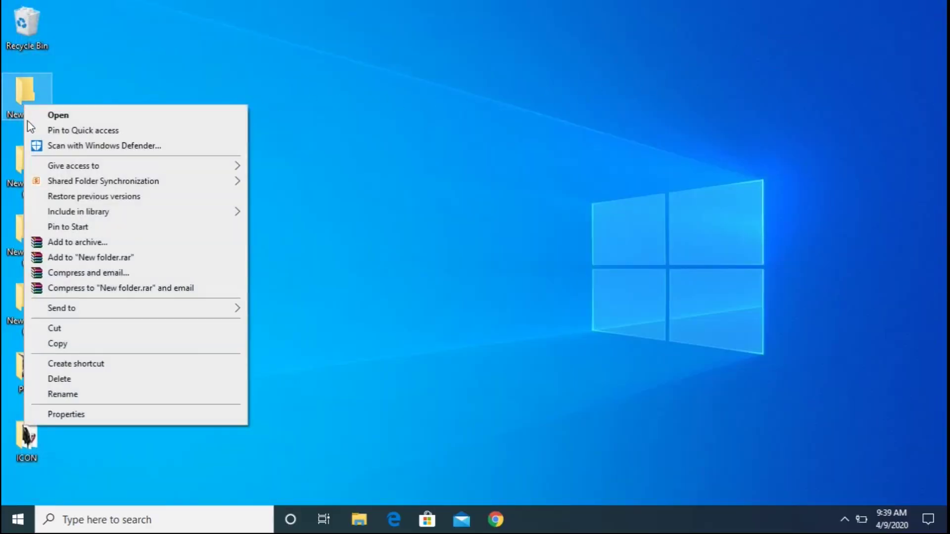
click(69, 414)
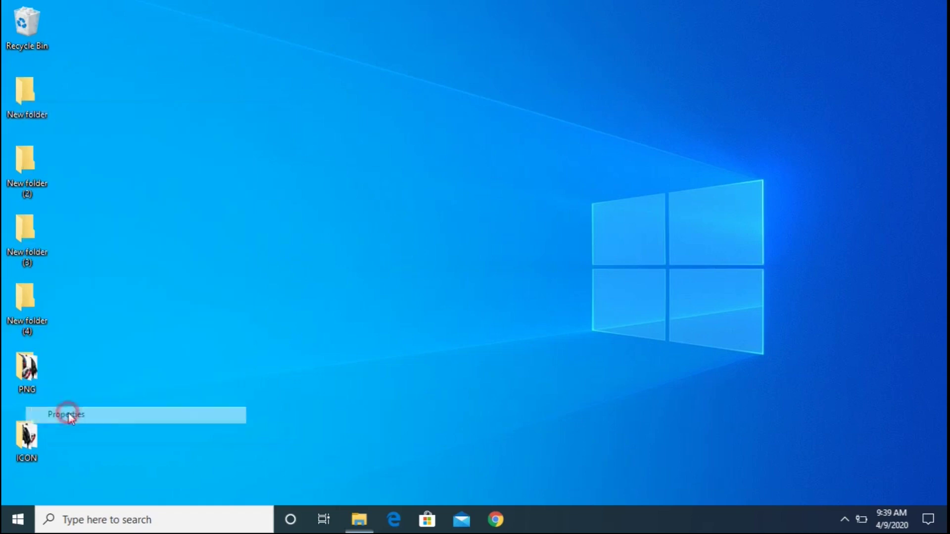
click(215, 139)
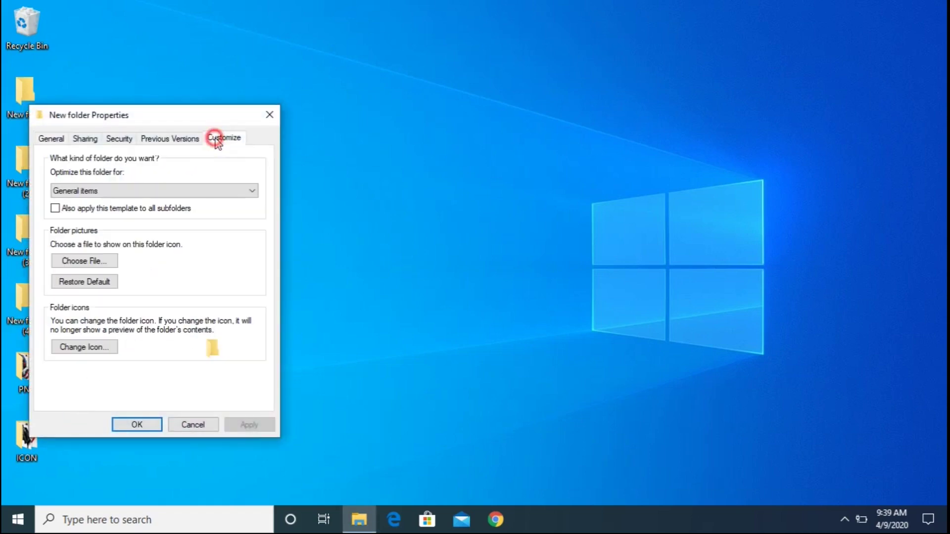
click(90, 351)
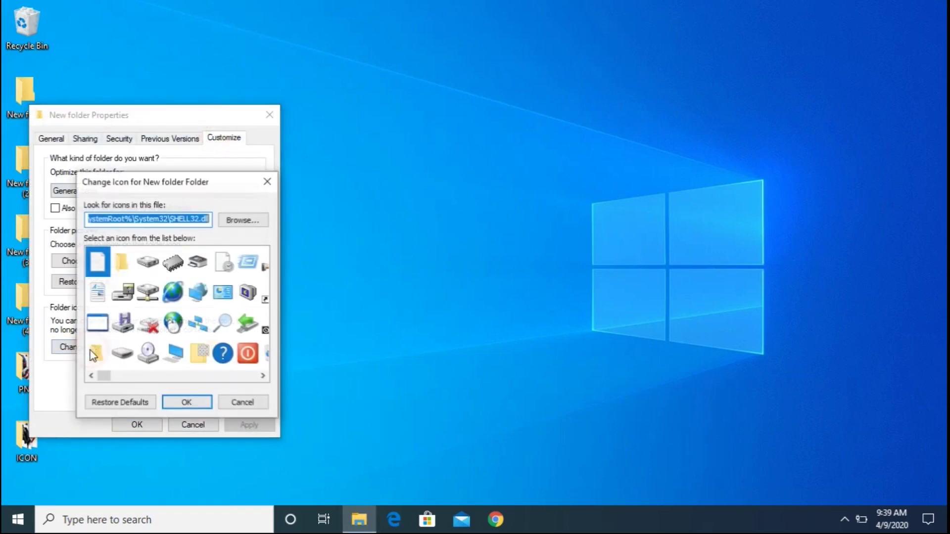
click(235, 221)
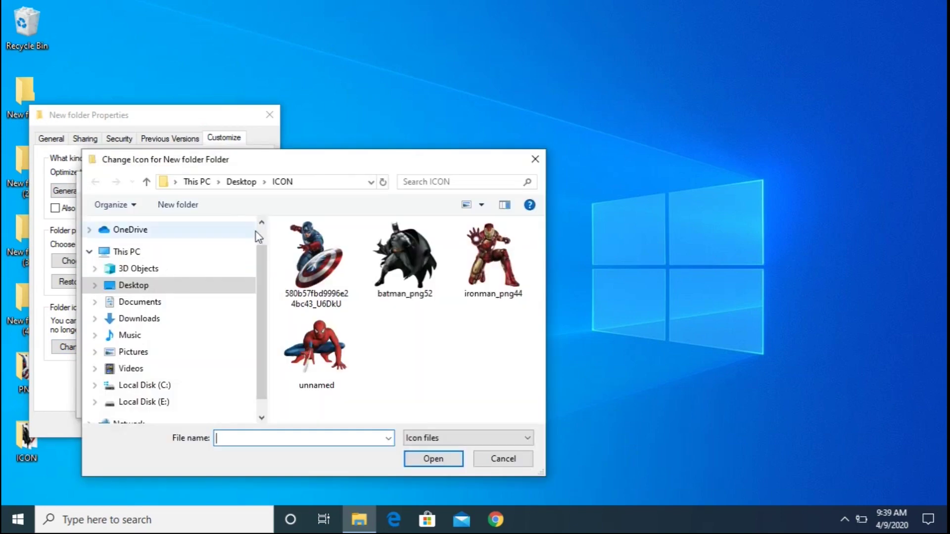
double_click(320, 262)
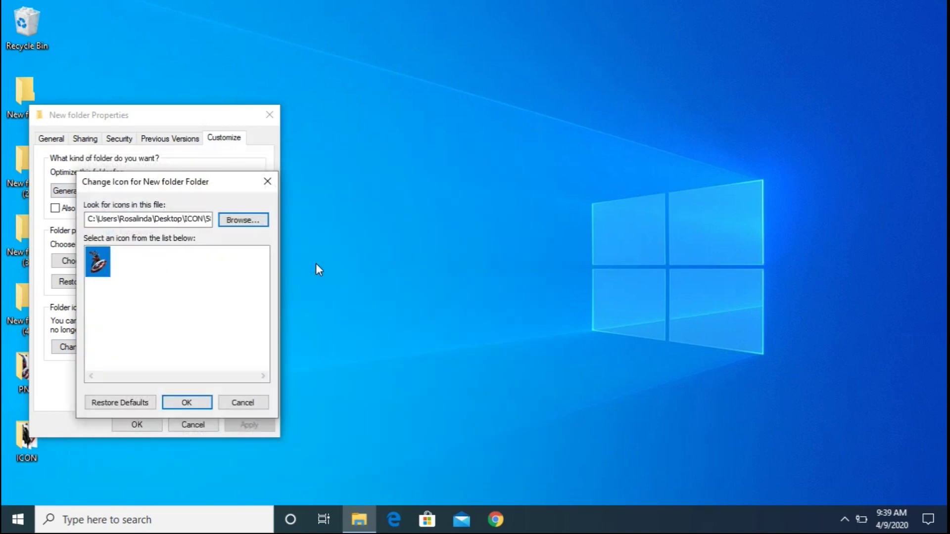
click(187, 402)
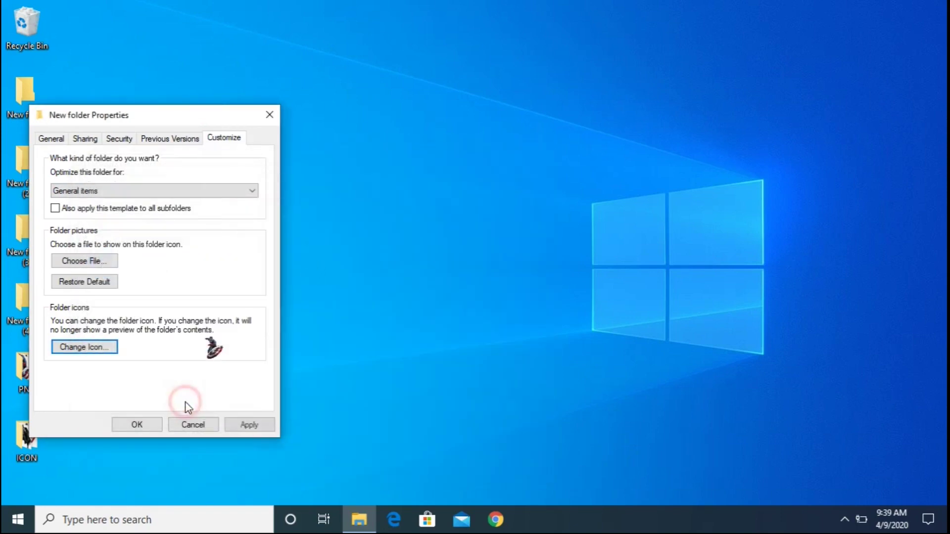
click(249, 424)
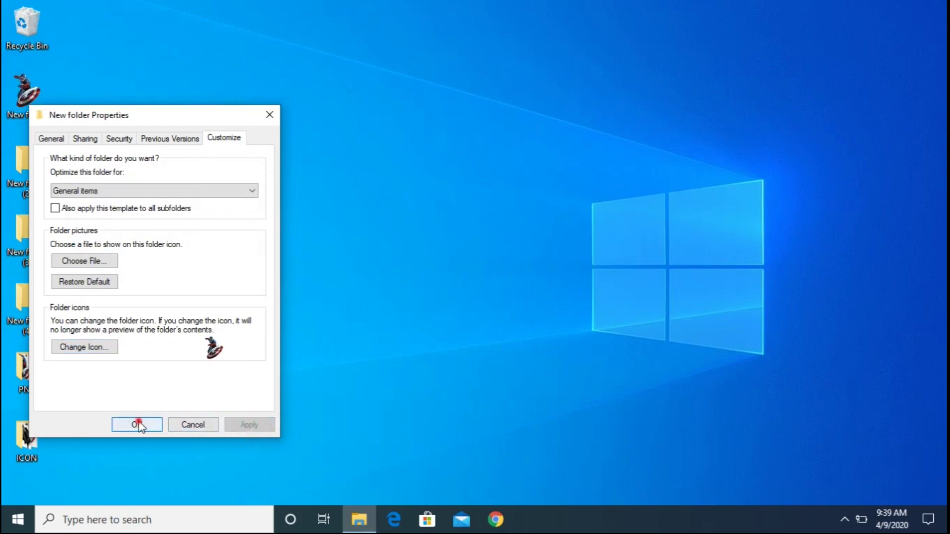
click(138, 425)
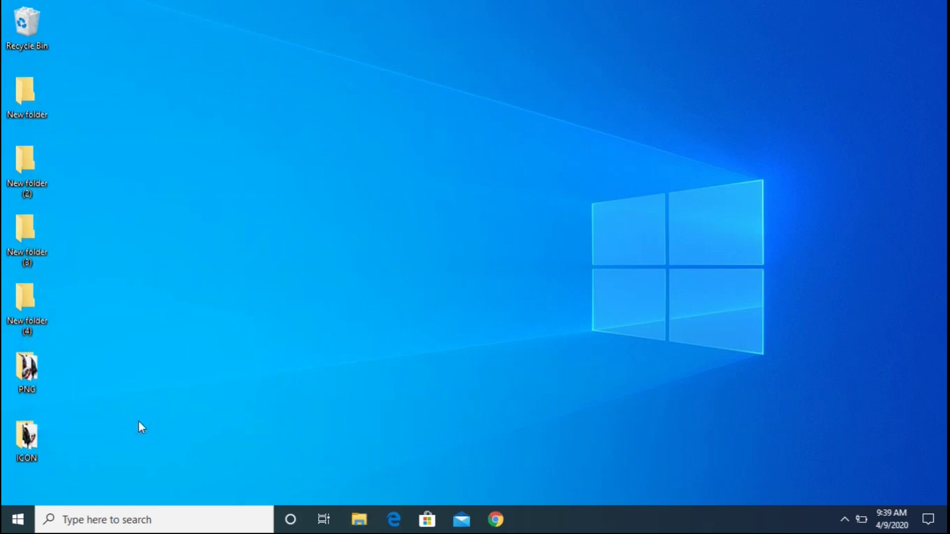
Change the icon of "New folder (2)" to batman_png52 from the ICON folder and apply it.
right_click(19, 168)
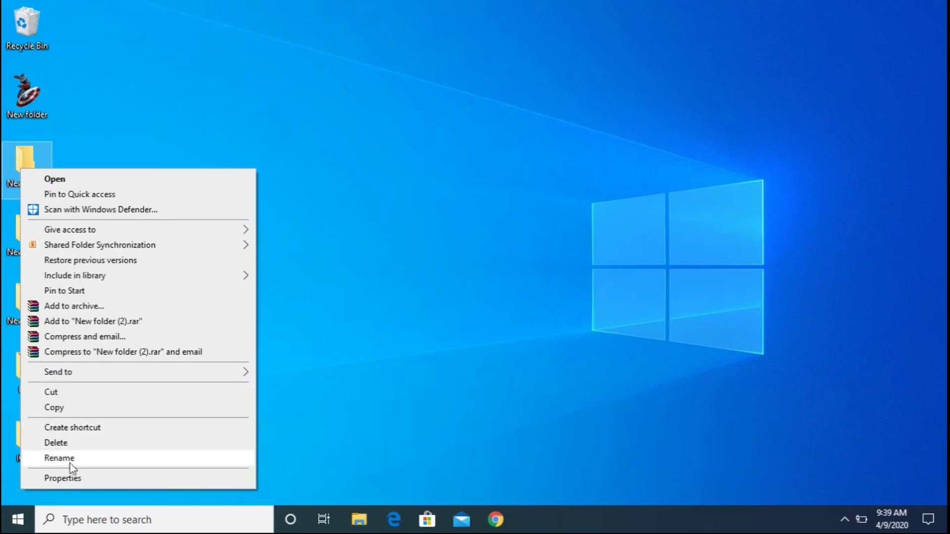
click(74, 478)
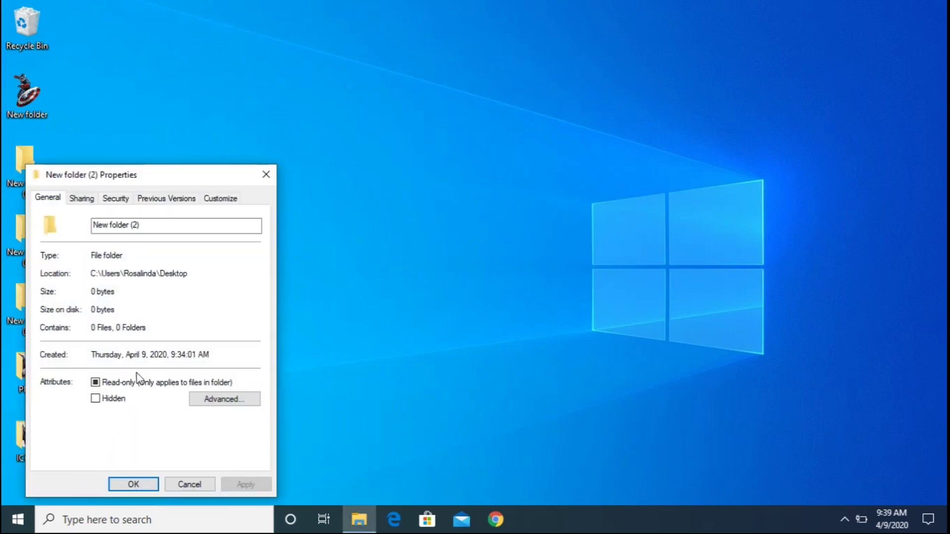
click(217, 199)
click(82, 405)
click(231, 279)
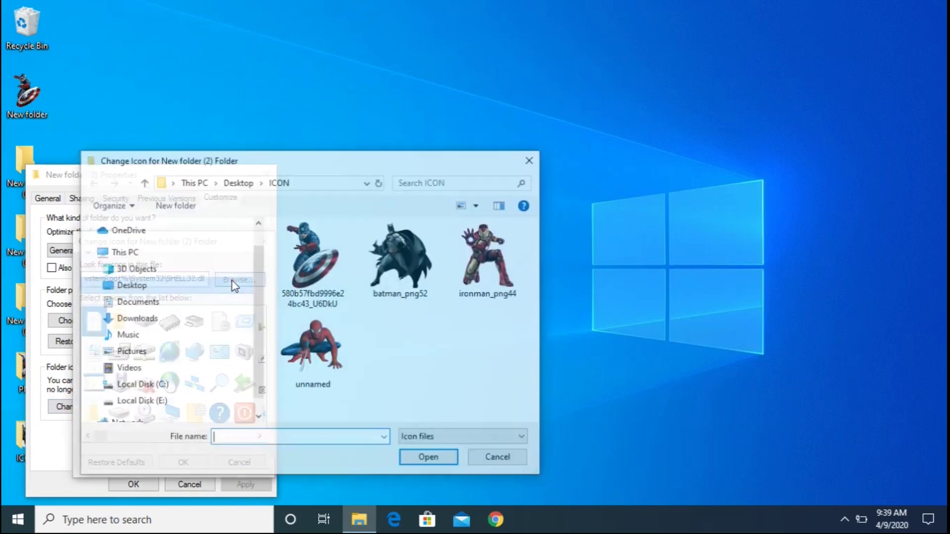
click(399, 254)
double_click(399, 254)
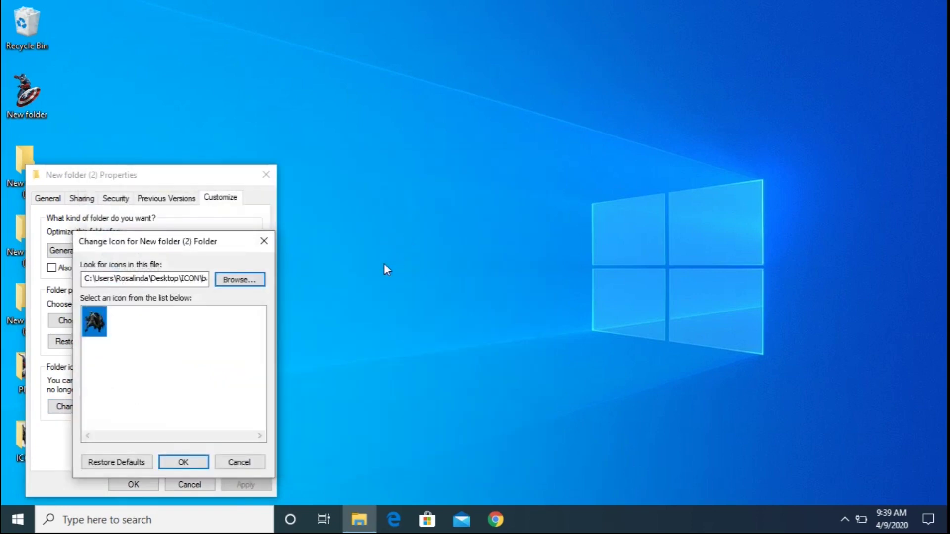
click(184, 463)
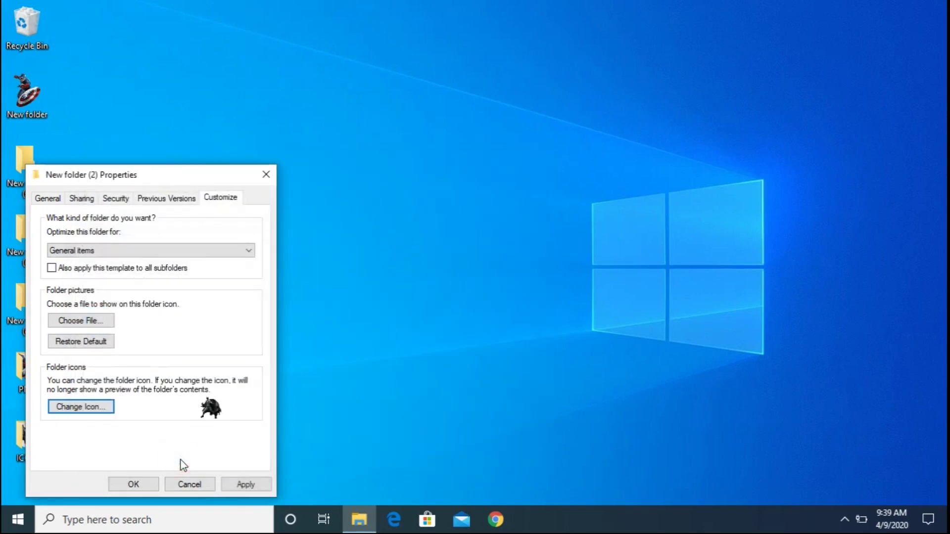
click(237, 484)
click(134, 484)
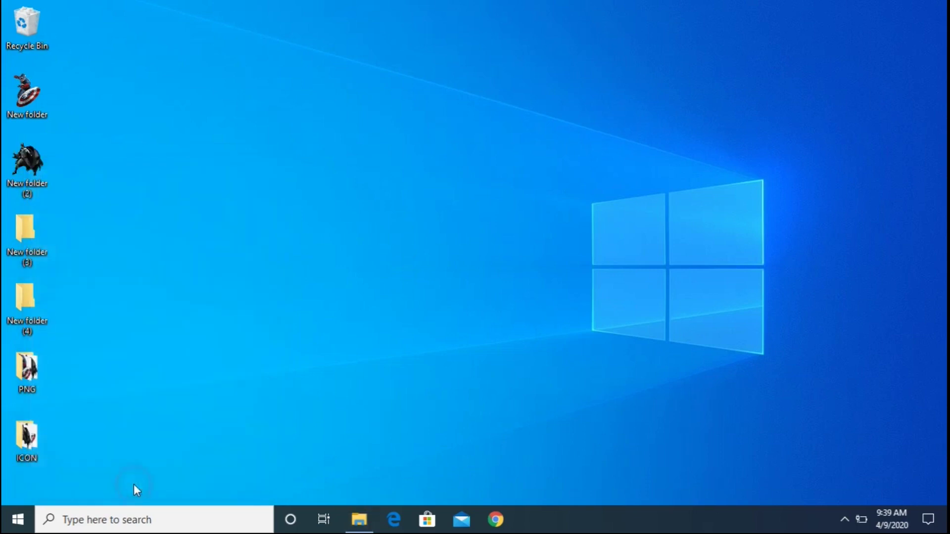
Change the icon of "New folder (3)" to ironman_png44 from the ICON folder and apply it.
right_click(24, 237)
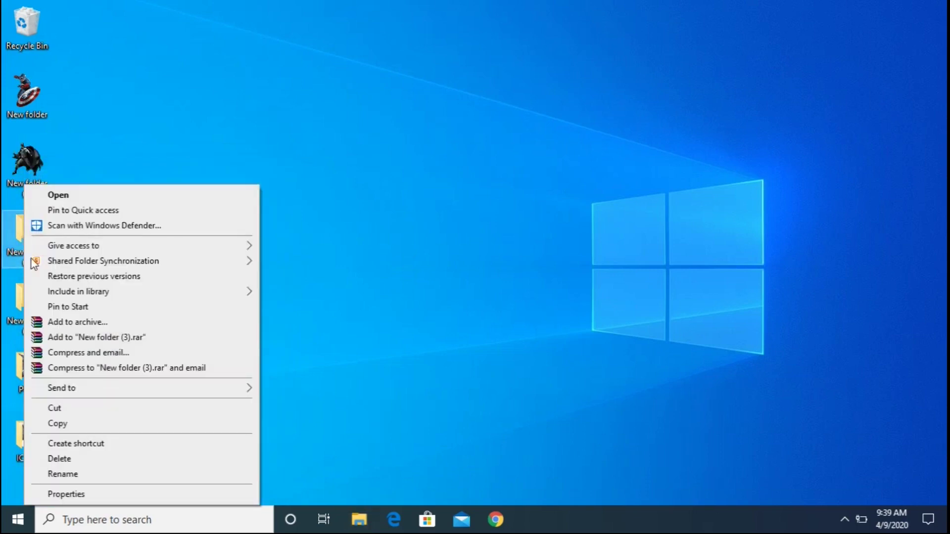
click(86, 492)
click(225, 198)
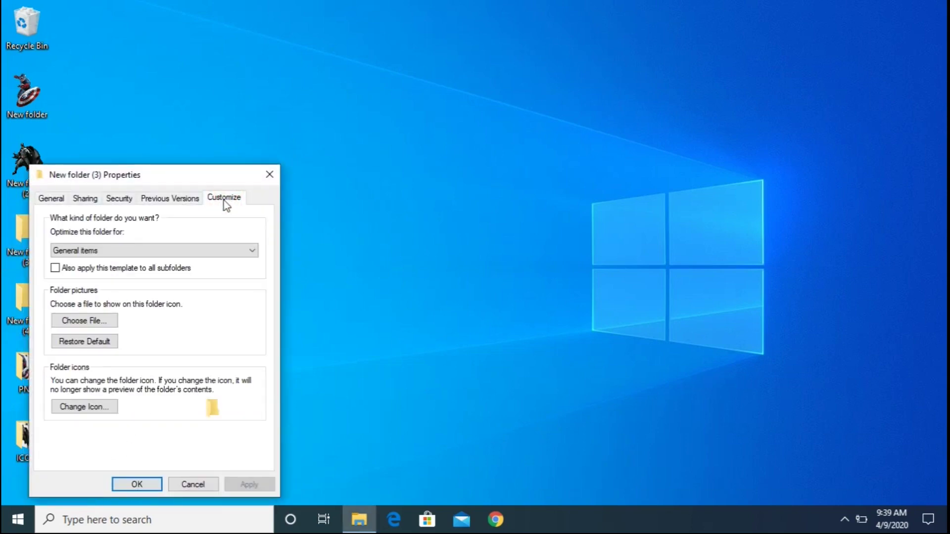
click(91, 406)
click(233, 279)
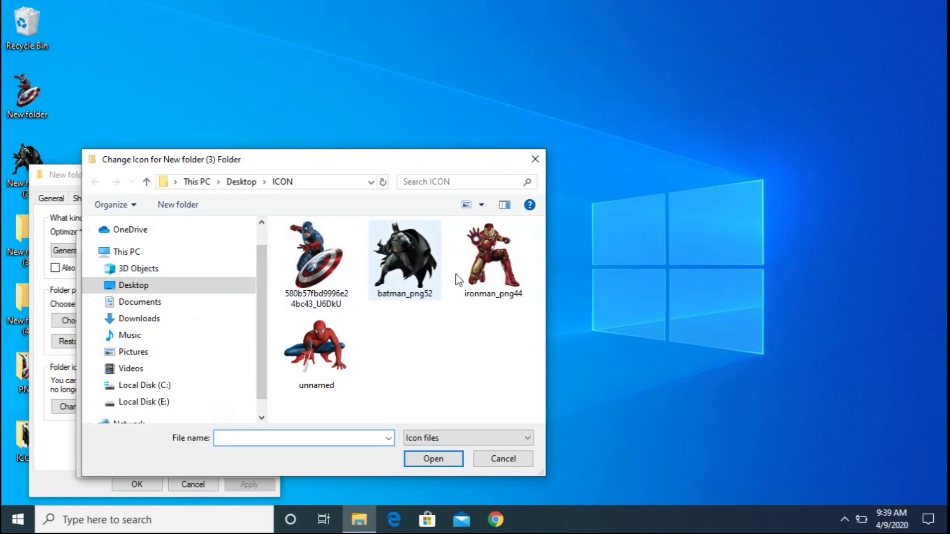
double_click(485, 275)
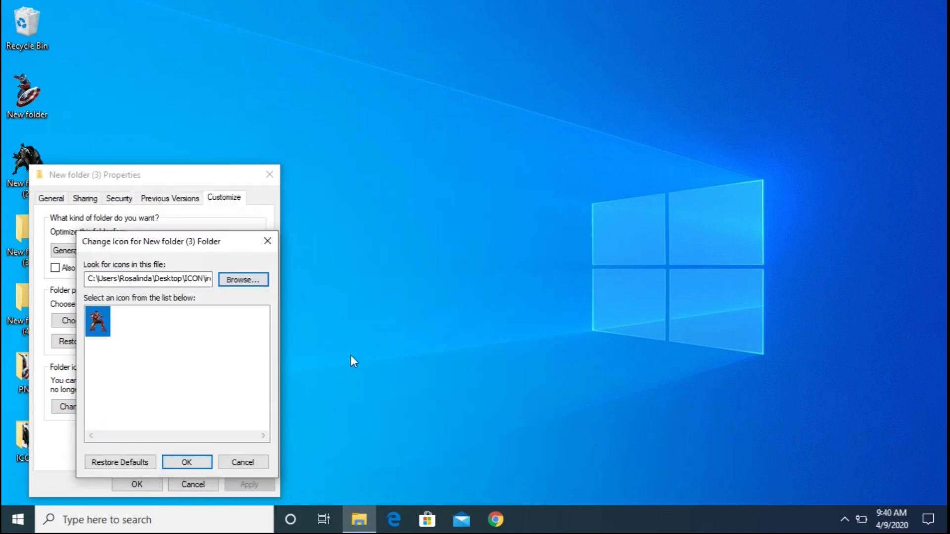
click(186, 462)
click(246, 483)
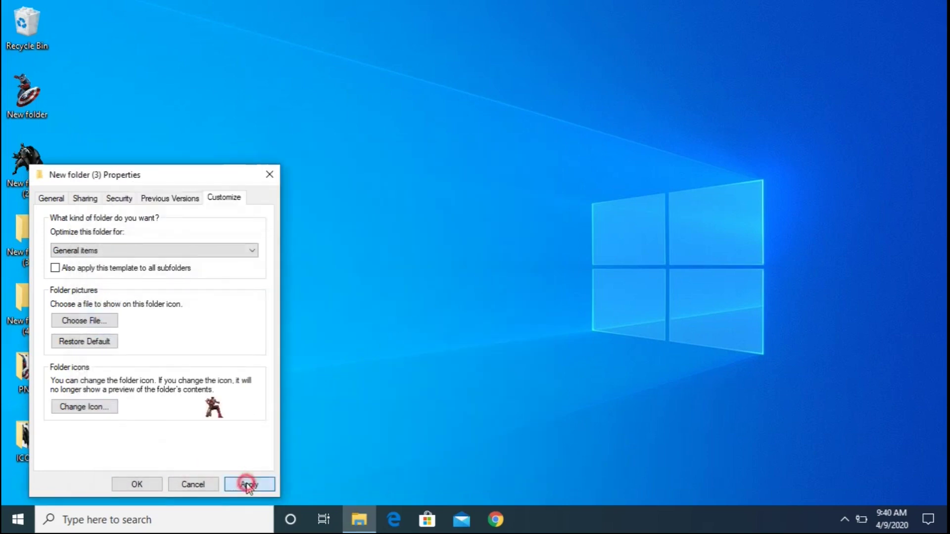
click(139, 484)
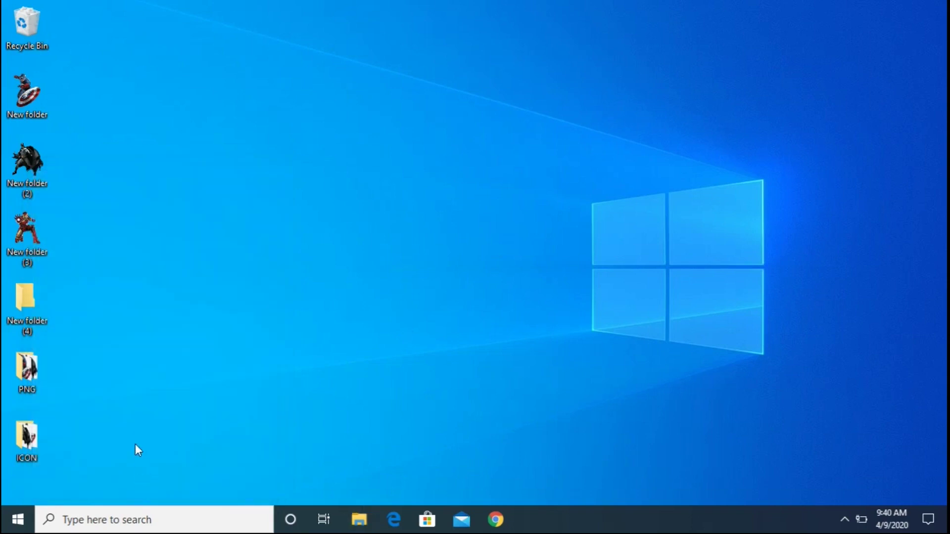
Change the icon of "New folder (4)" to the Spider-Man icon "unnamed" from the ICON folder and apply it.
right_click(24, 312)
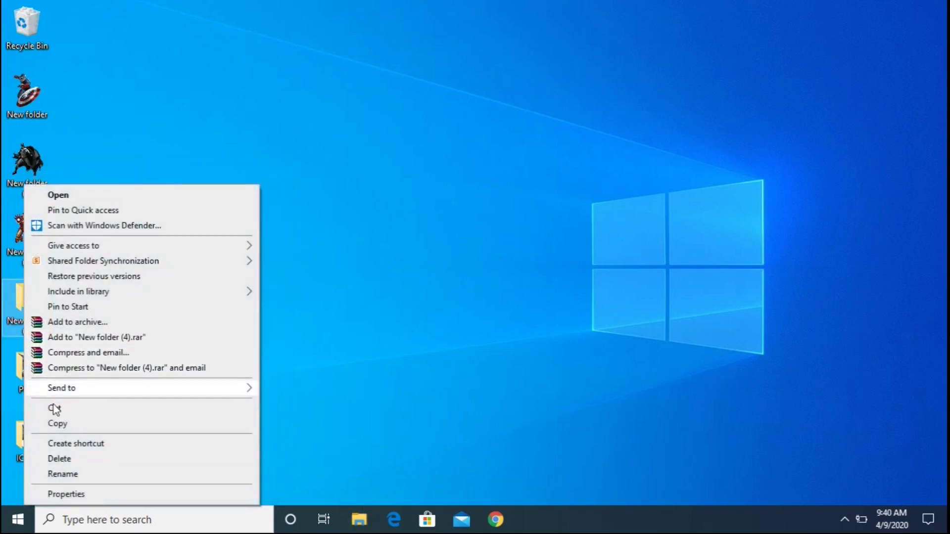
click(85, 495)
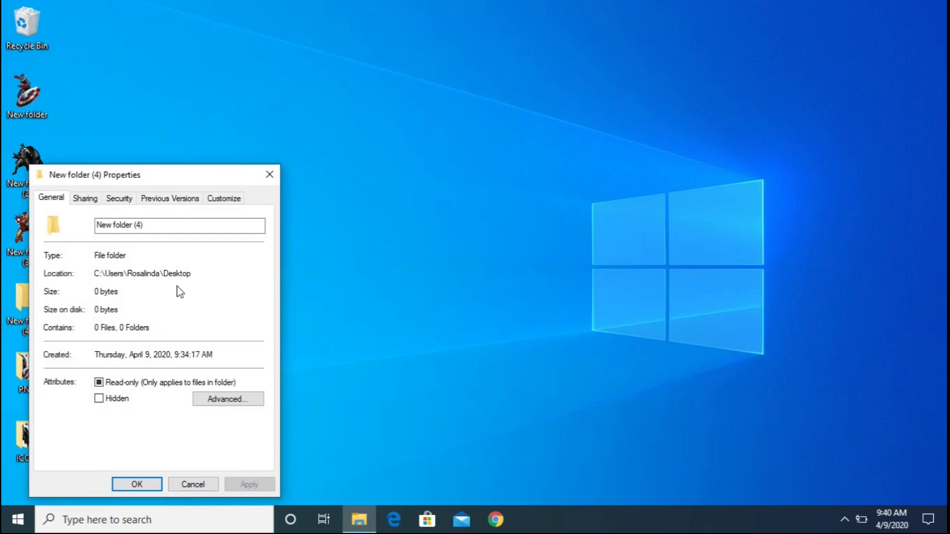
click(217, 199)
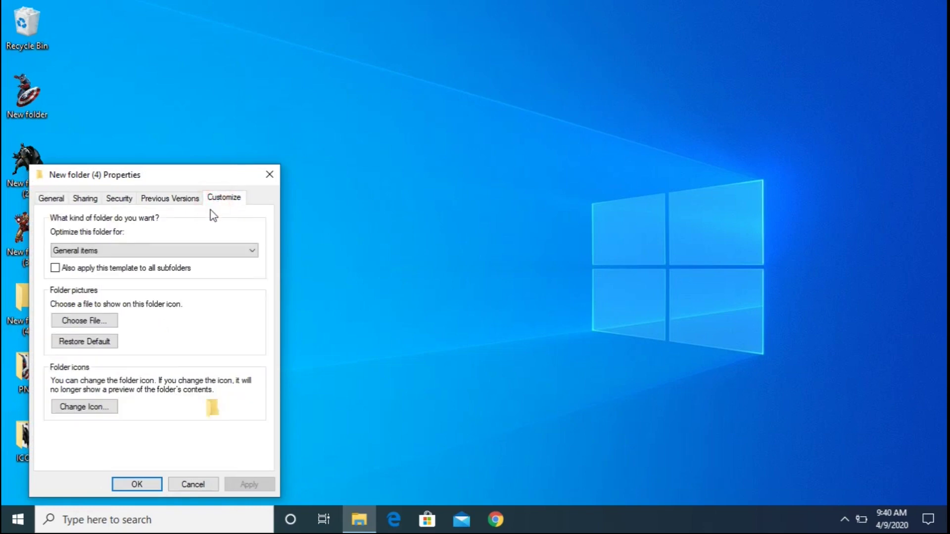
click(90, 408)
click(229, 278)
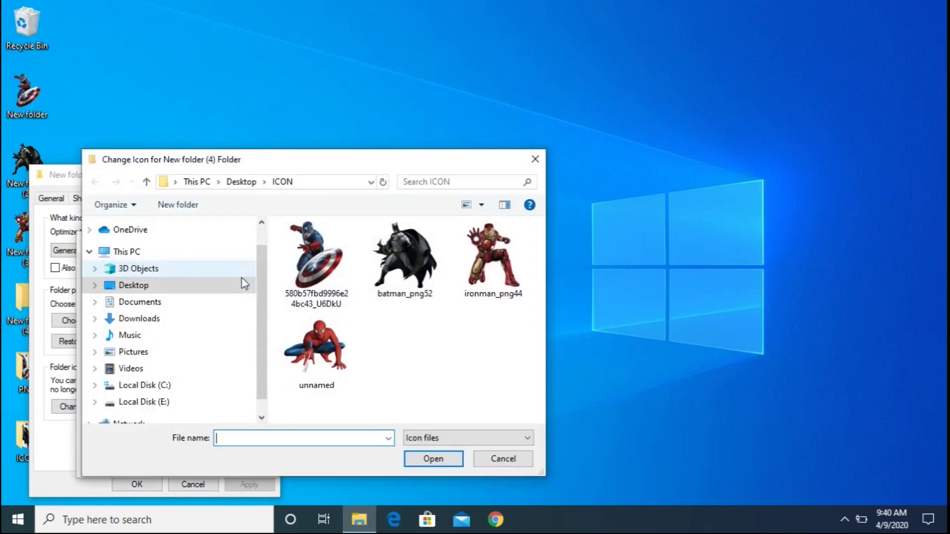
click(309, 336)
double_click(316, 340)
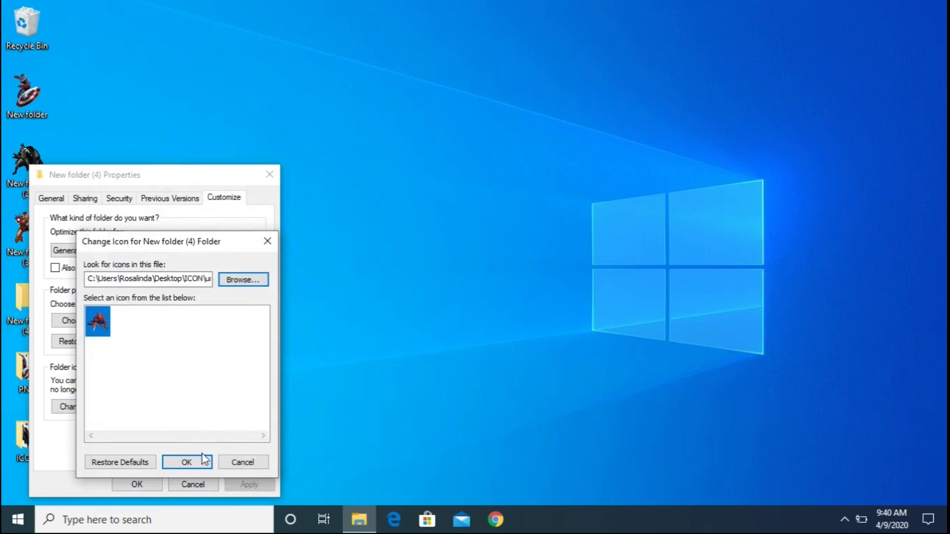
click(191, 461)
click(248, 485)
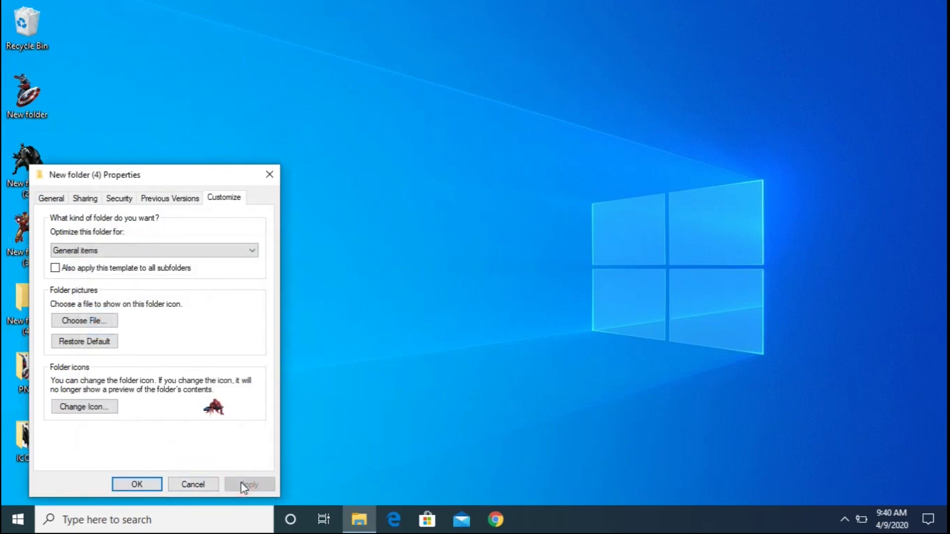
click(151, 485)
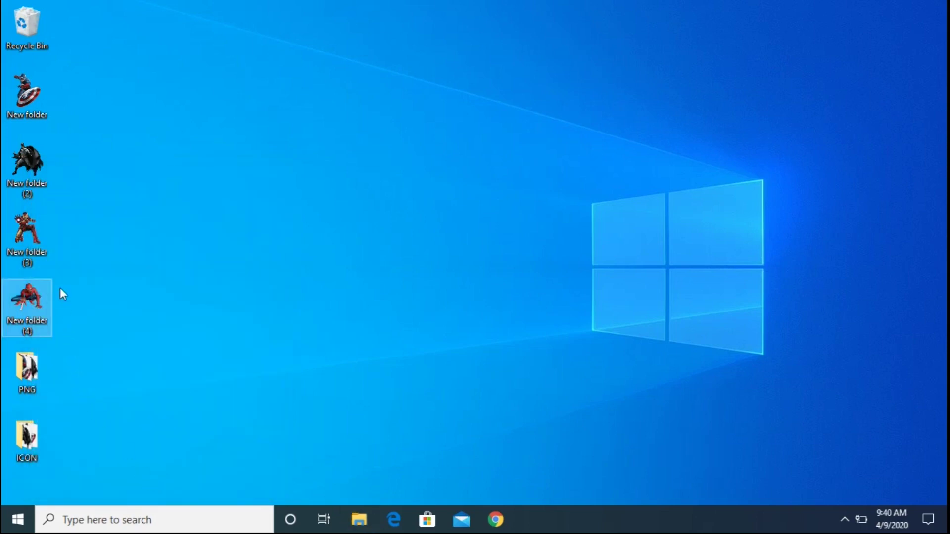
Rename the desktop folder "New folder" with the Captain America icon as CAPTAIN AMERICA.
right_click(36, 98)
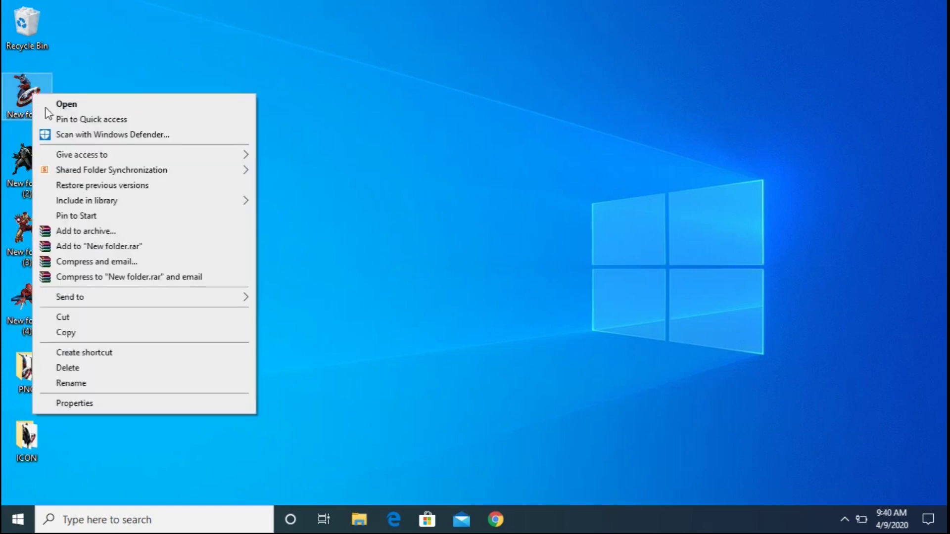
click(81, 383)
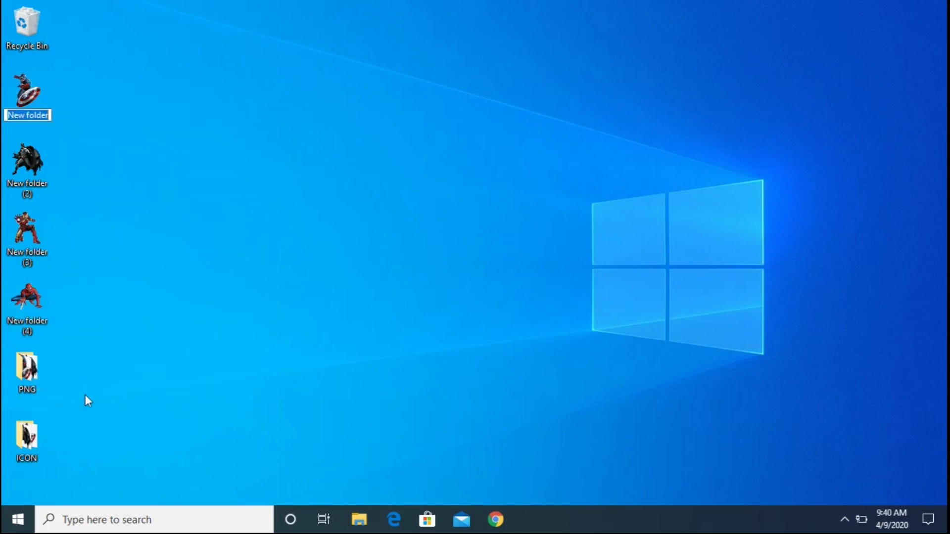
text(C)
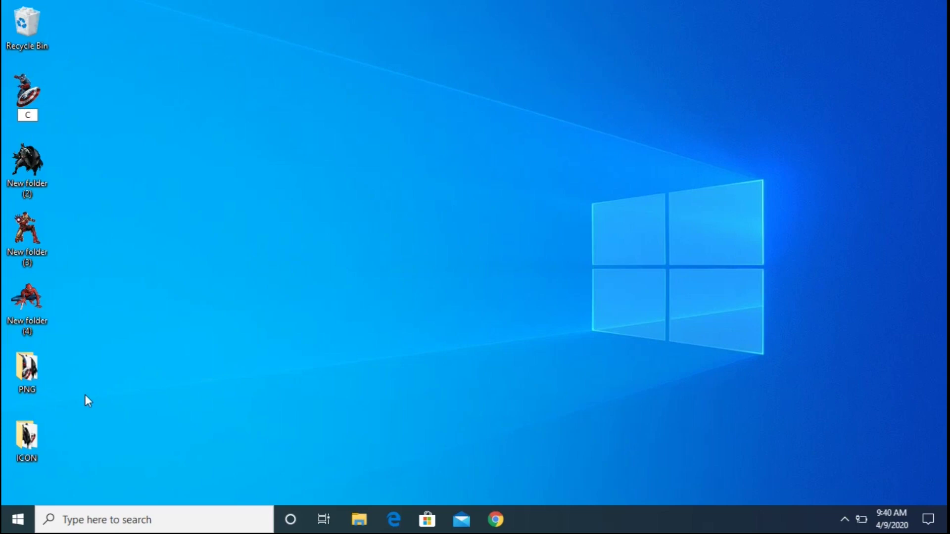
text(APTAIN AMERICA)
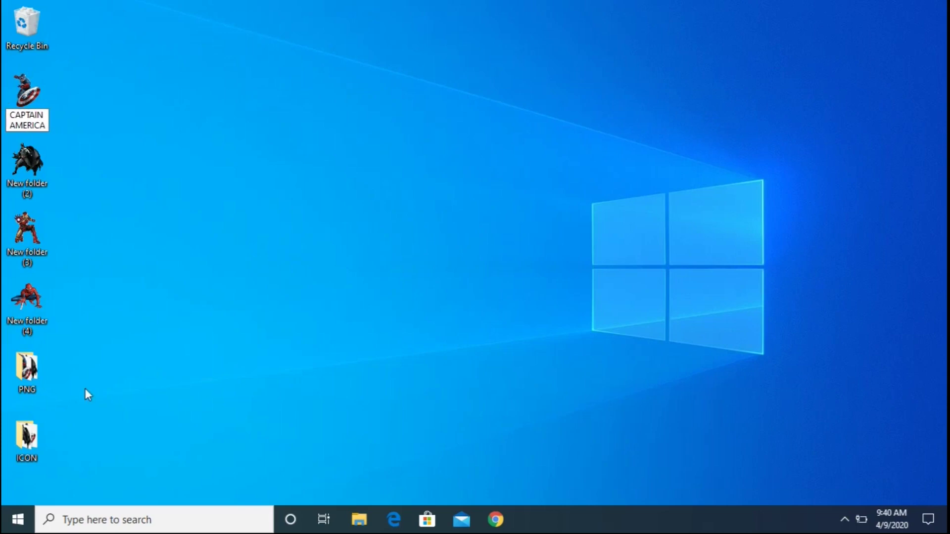
click(184, 346)
Rename the desktop folder "New folder (2)" as BATMAN.
right_click(31, 177)
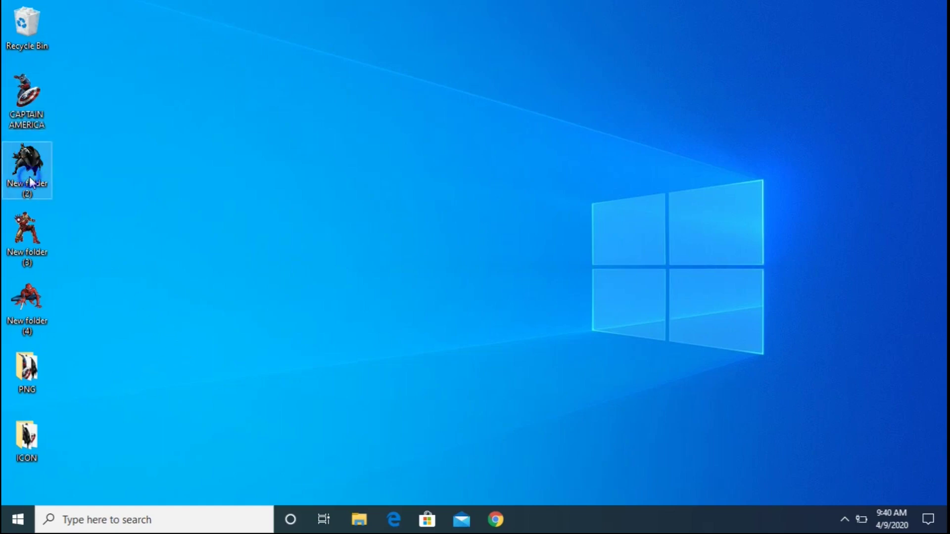
click(94, 466)
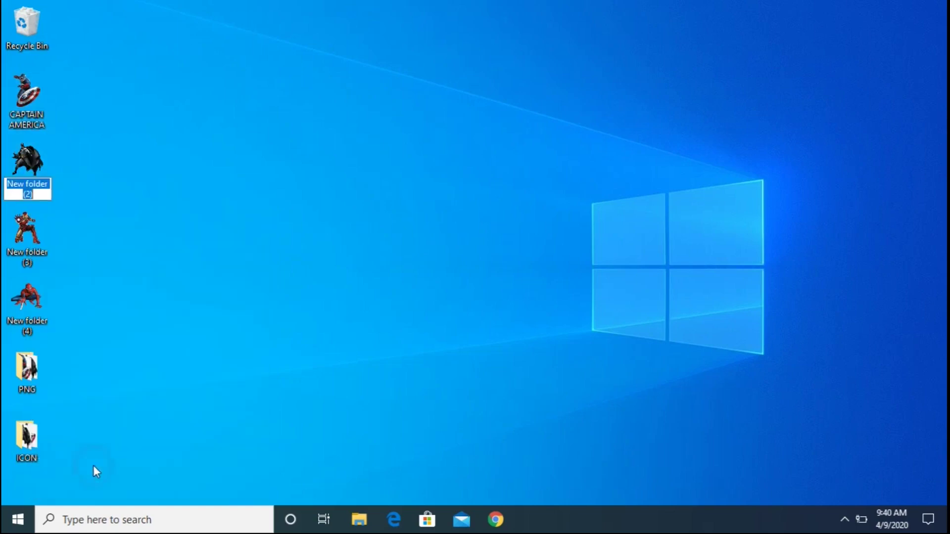
text(BATMAN)
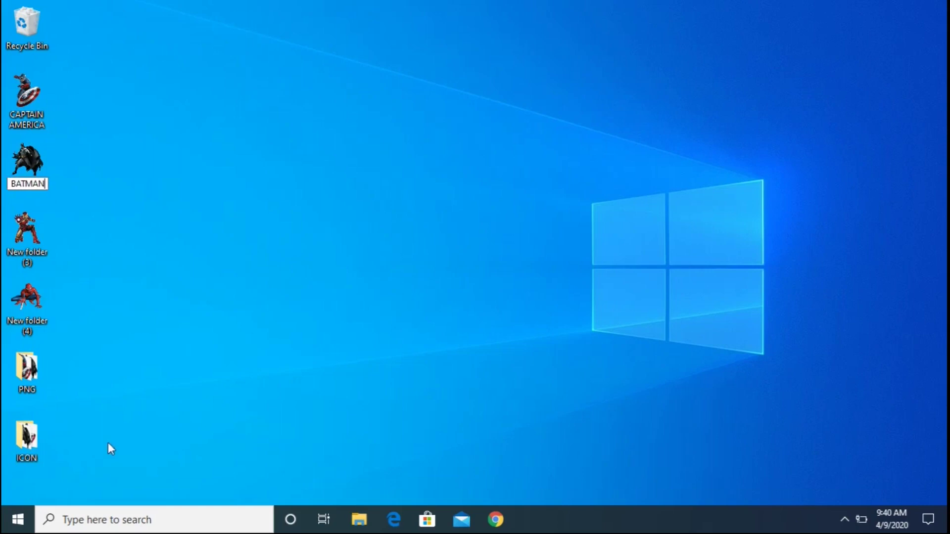
key(Return)
Rename the desktop folder "New folder (3)" as IRONMAN.
right_click(25, 236)
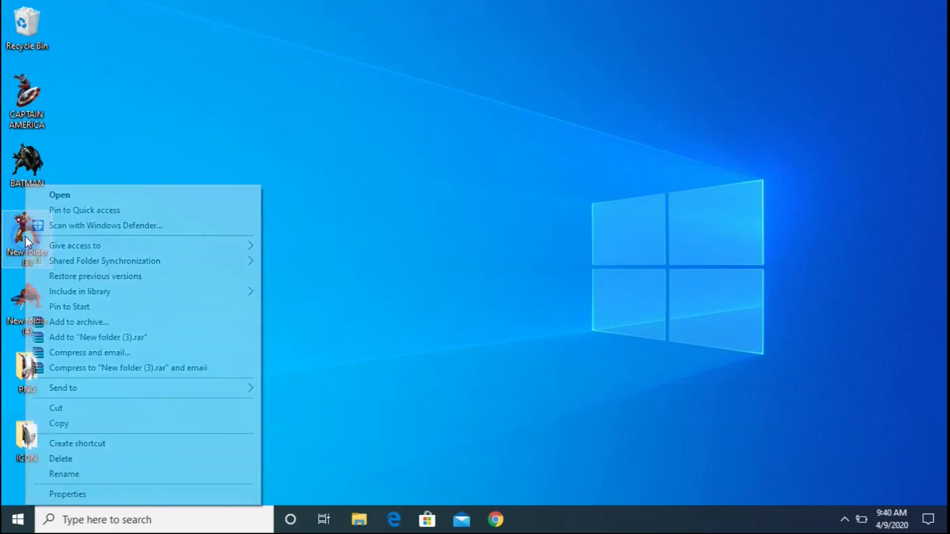
click(62, 474)
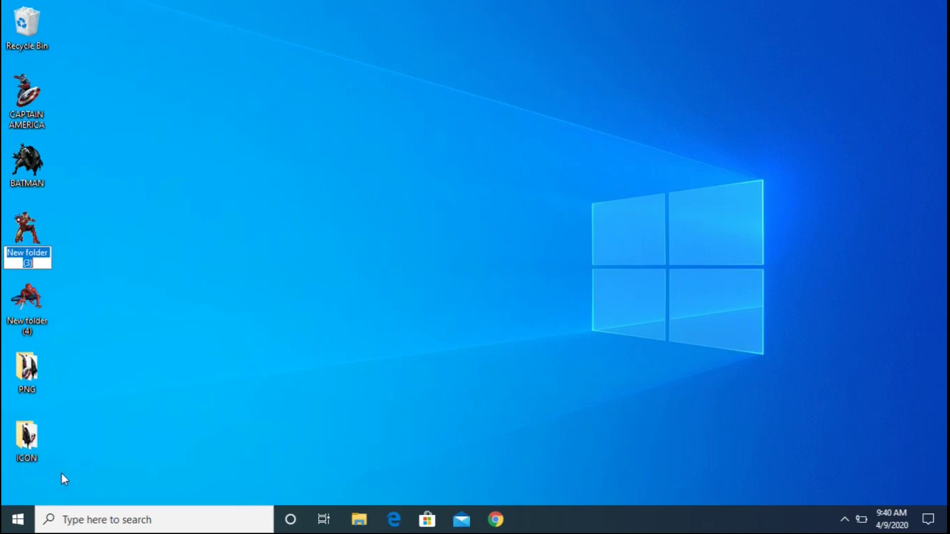
text(IRO)
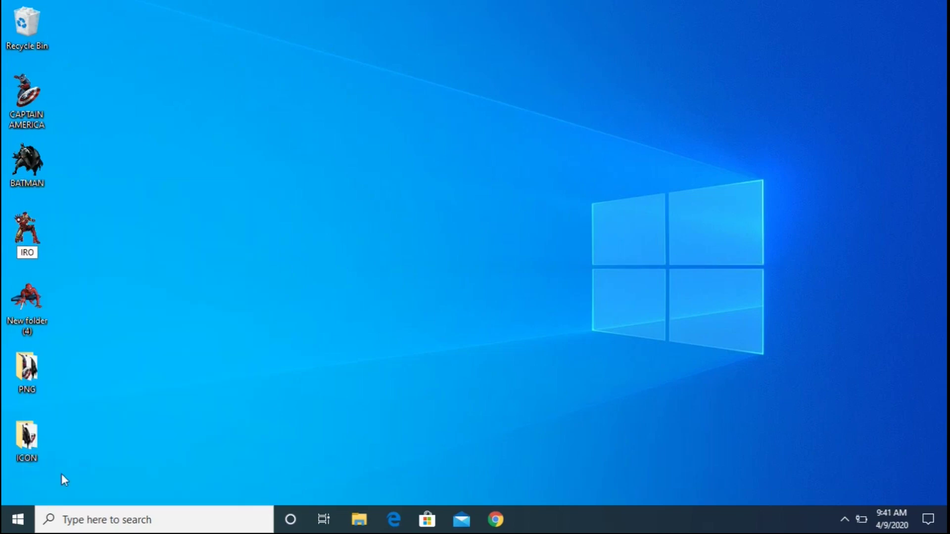
text(NMAN)
click(227, 313)
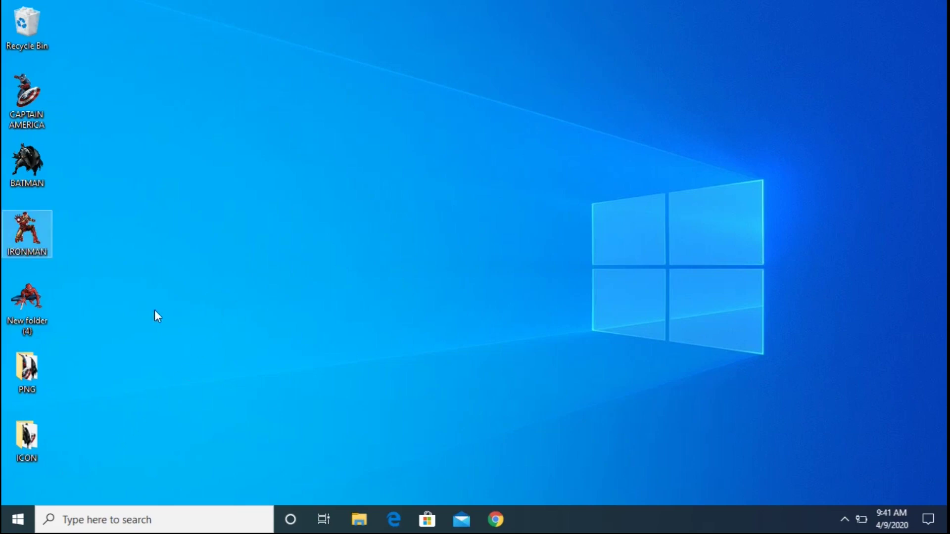
Rename the desktop folder "New folder (4)" as SPIDERMAN.
right_click(31, 309)
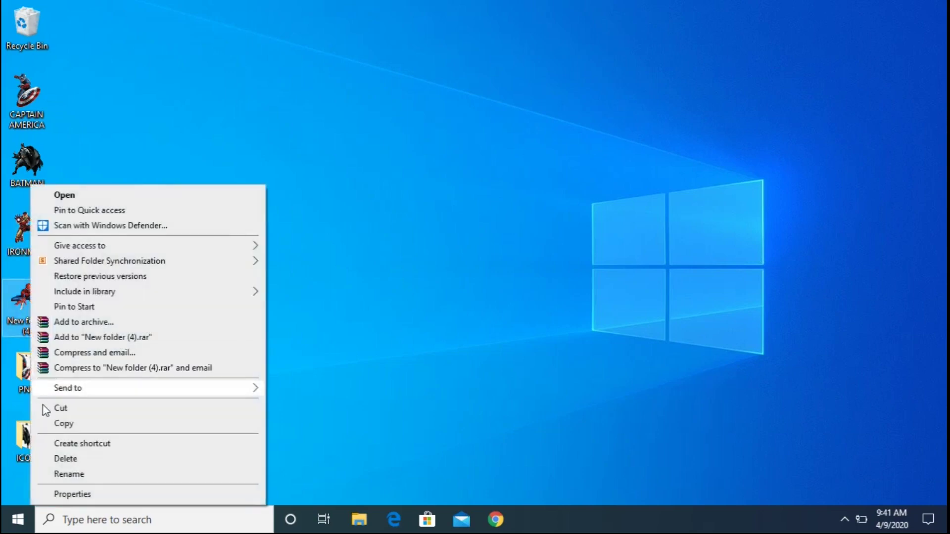
click(75, 474)
text(SPI)
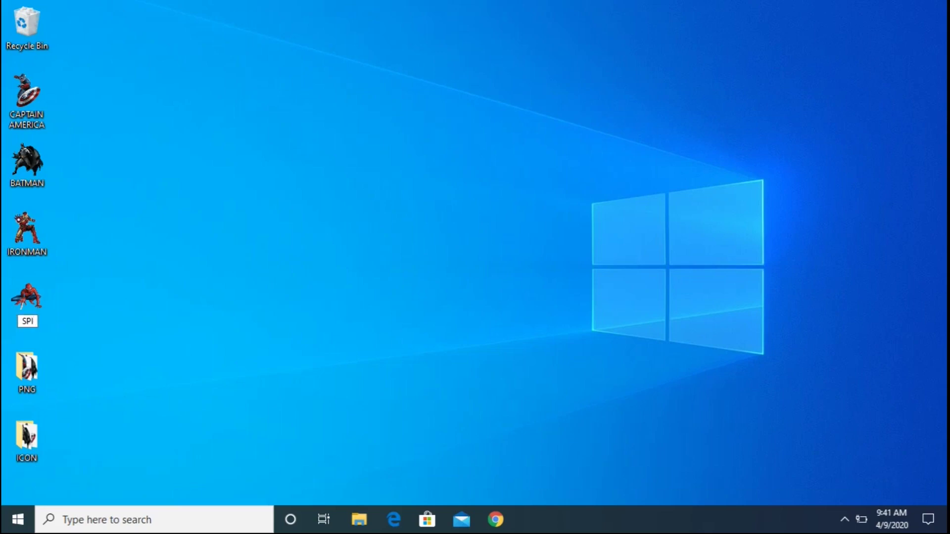
text(DERMAN)
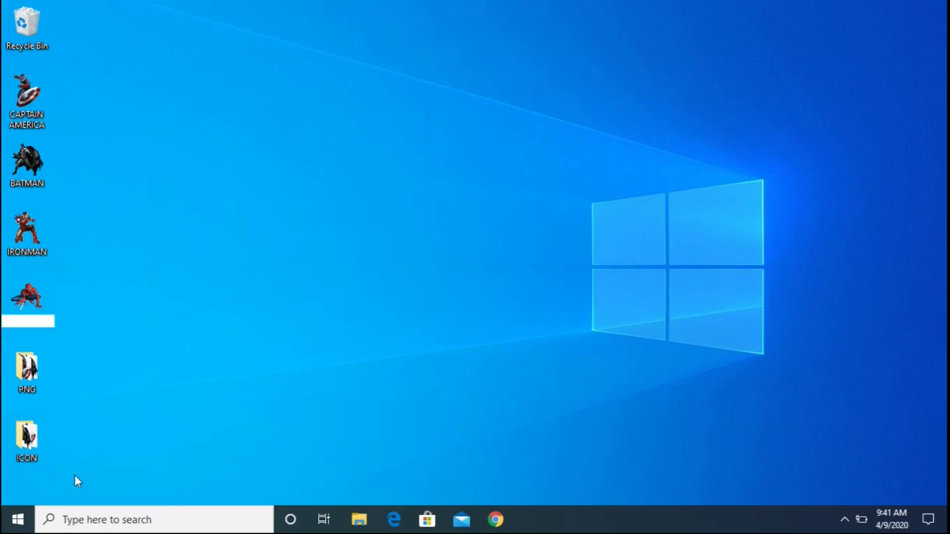
click(210, 345)
Open and close the CAPTAIN AMERICA, BATMAN, IRONMAN and SPIDERMAN folders one after another to check them.
double_click(23, 97)
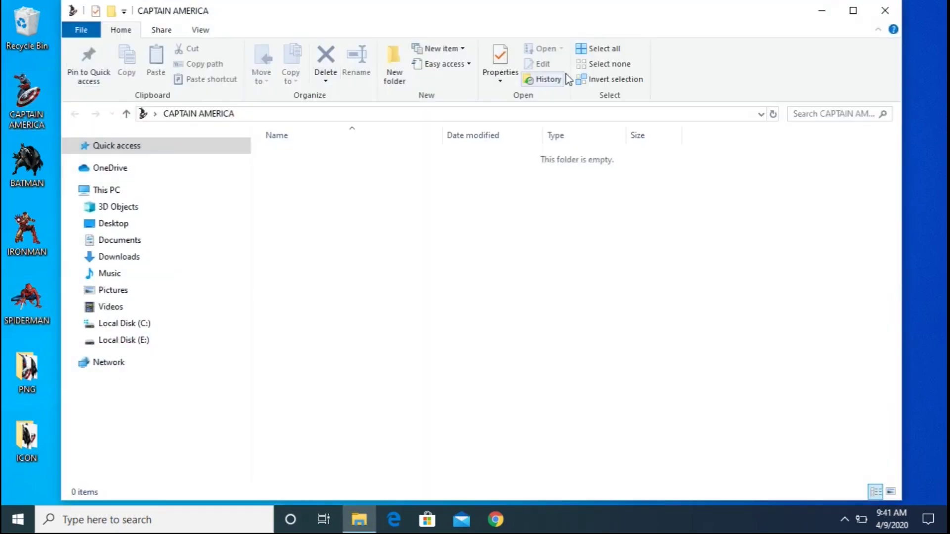
click(885, 11)
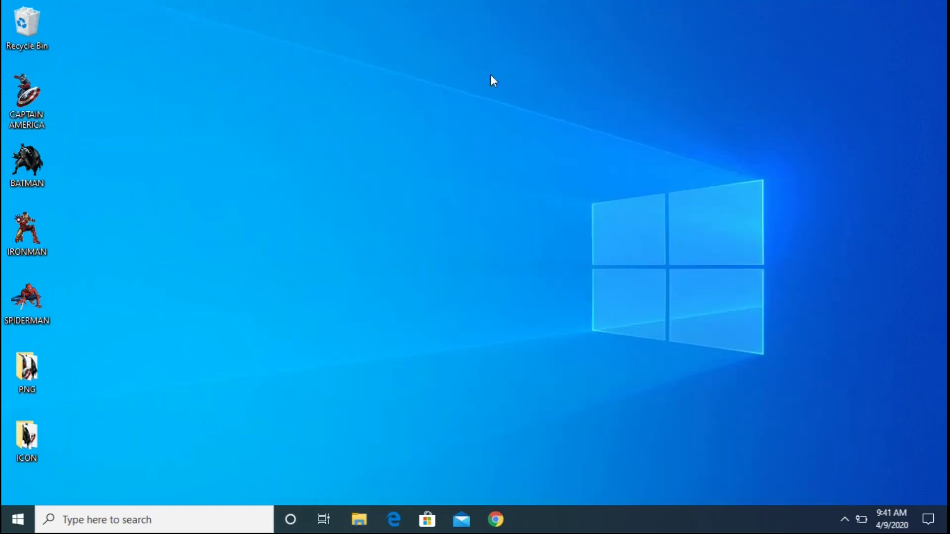
double_click(23, 166)
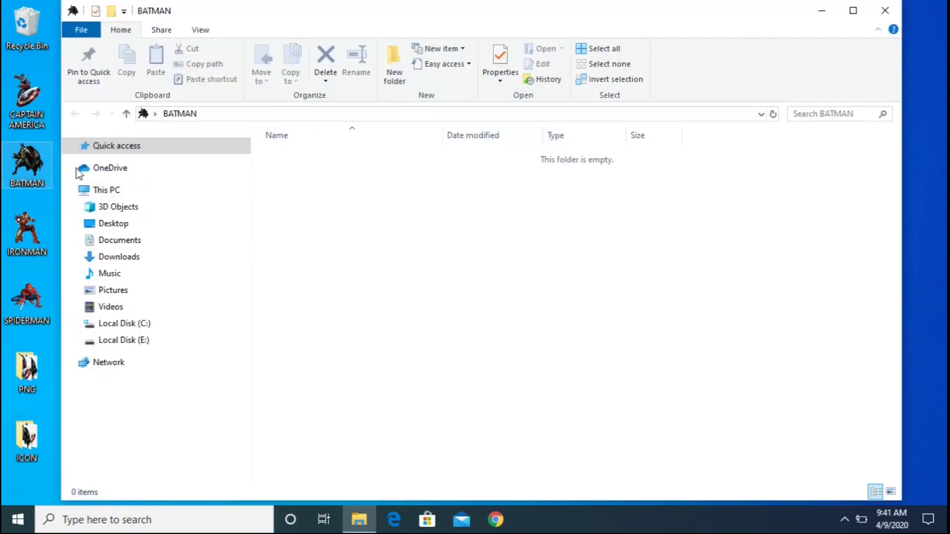
click(887, 14)
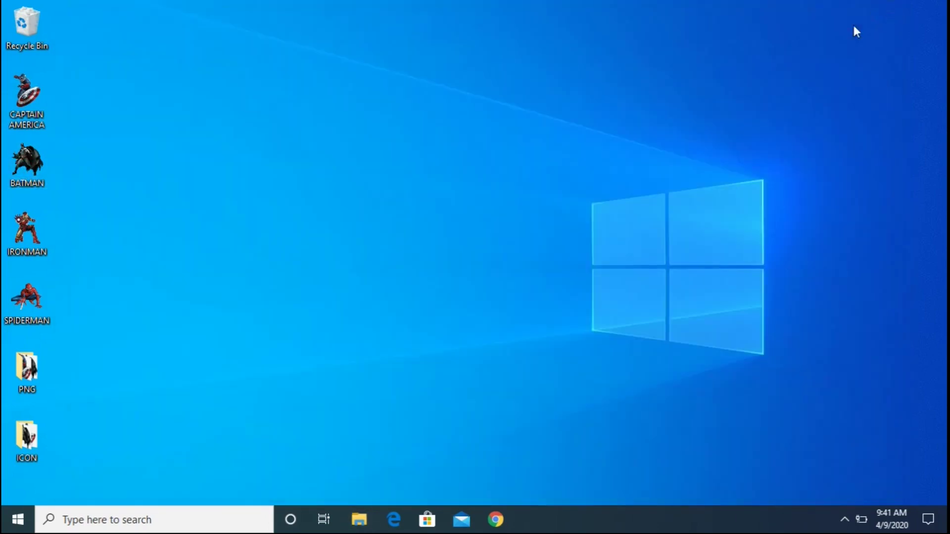
double_click(26, 228)
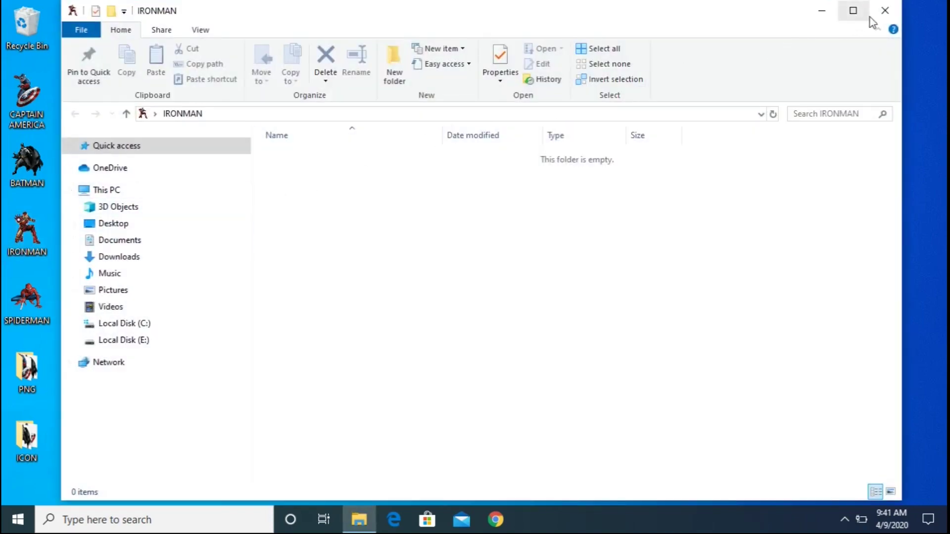
click(878, 16)
double_click(27, 296)
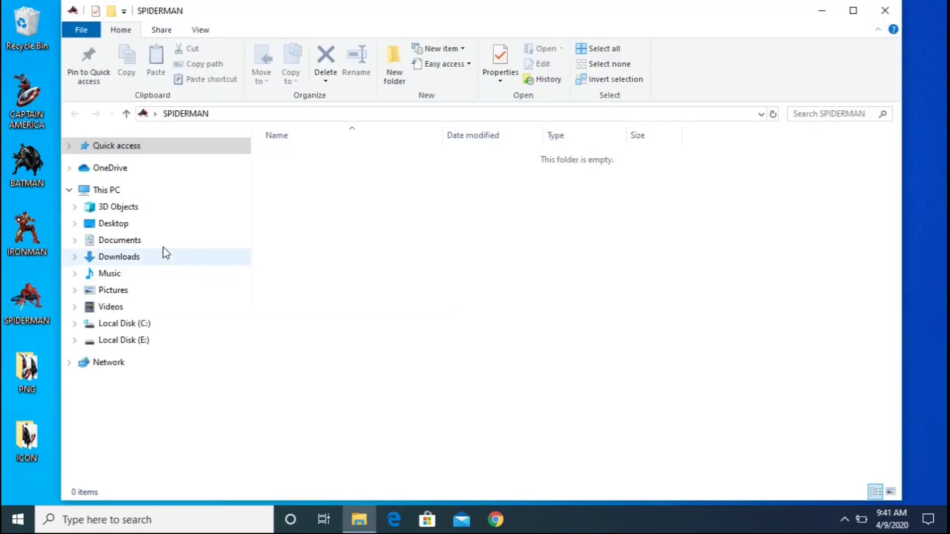
click(884, 10)
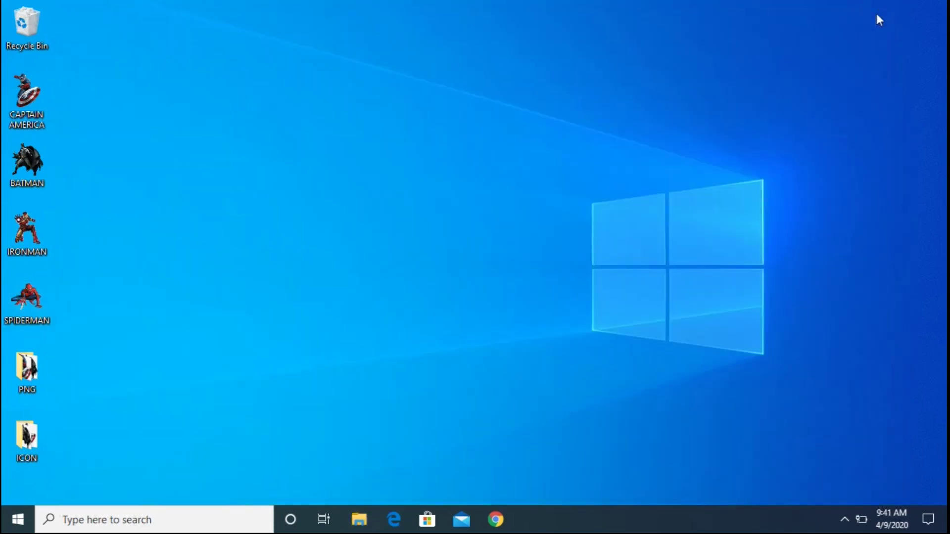
Delete the PNG and ICON folders from the desktop.
right_click(27, 367)
click(56, 322)
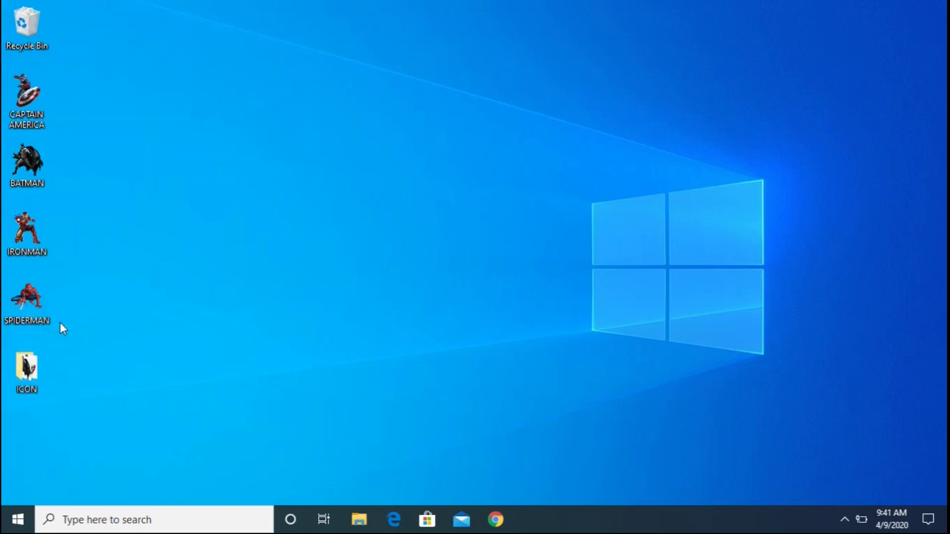
right_click(29, 376)
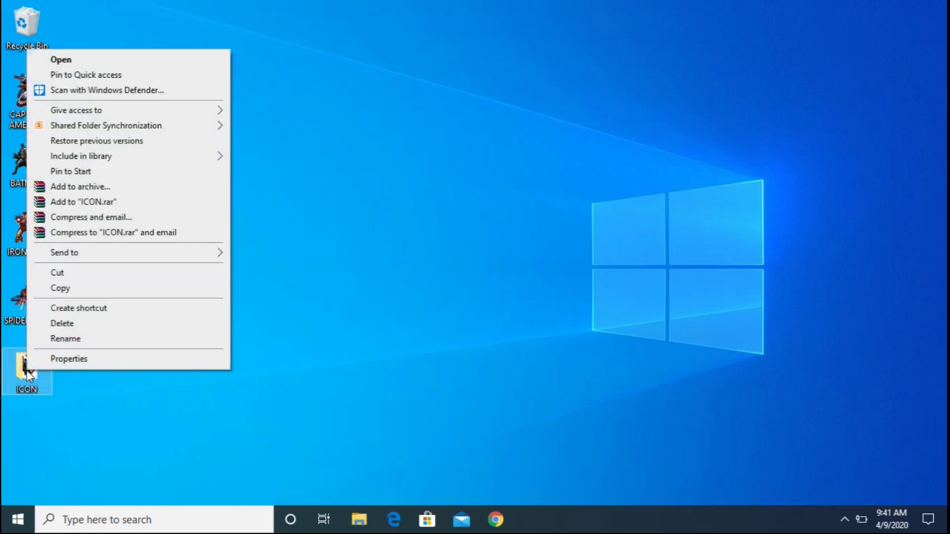
click(51, 321)
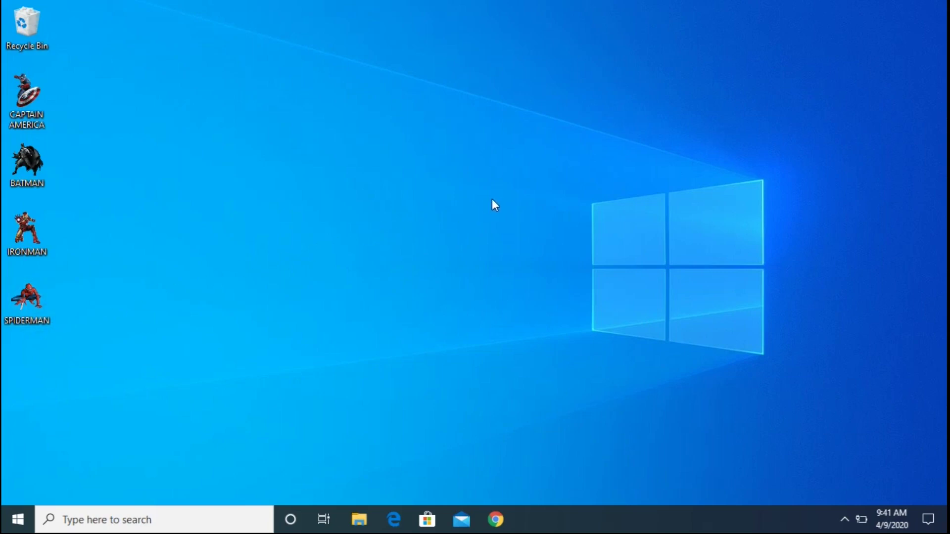